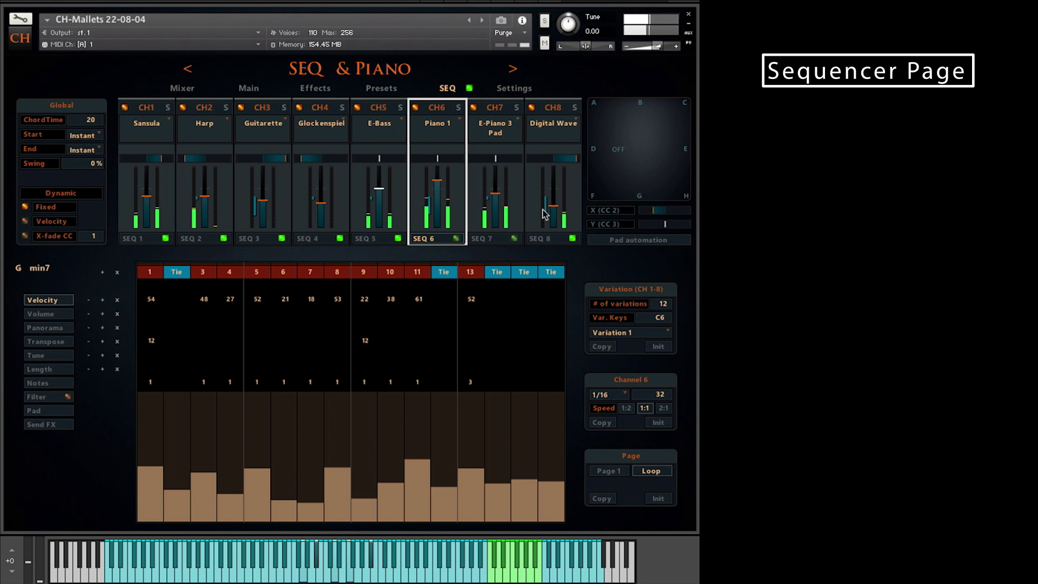
View the sequencer patterns of channels 1, 2, 3, 4 and 6 in turn.
click(151, 109)
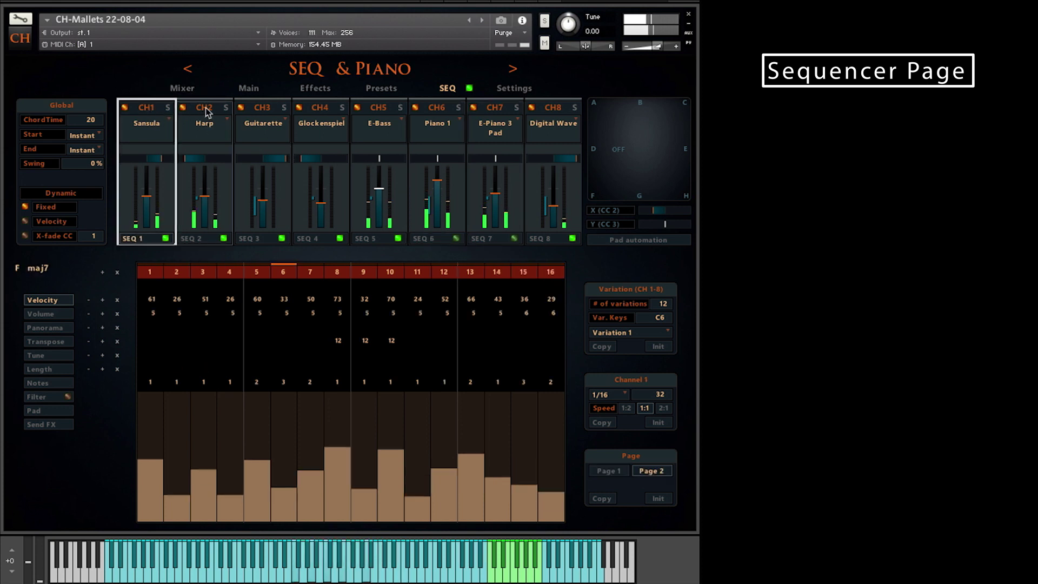
click(205, 108)
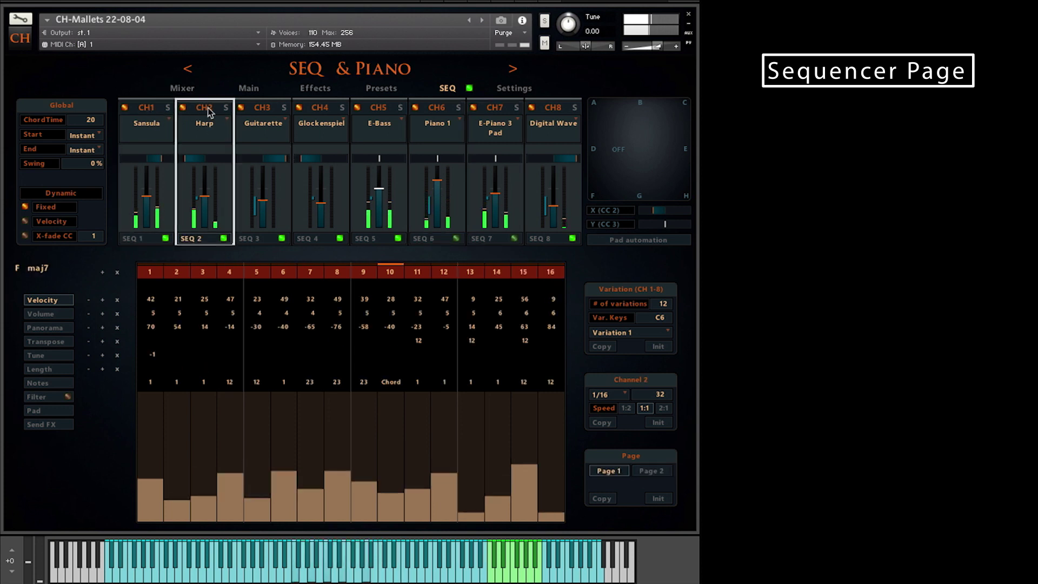
click(268, 111)
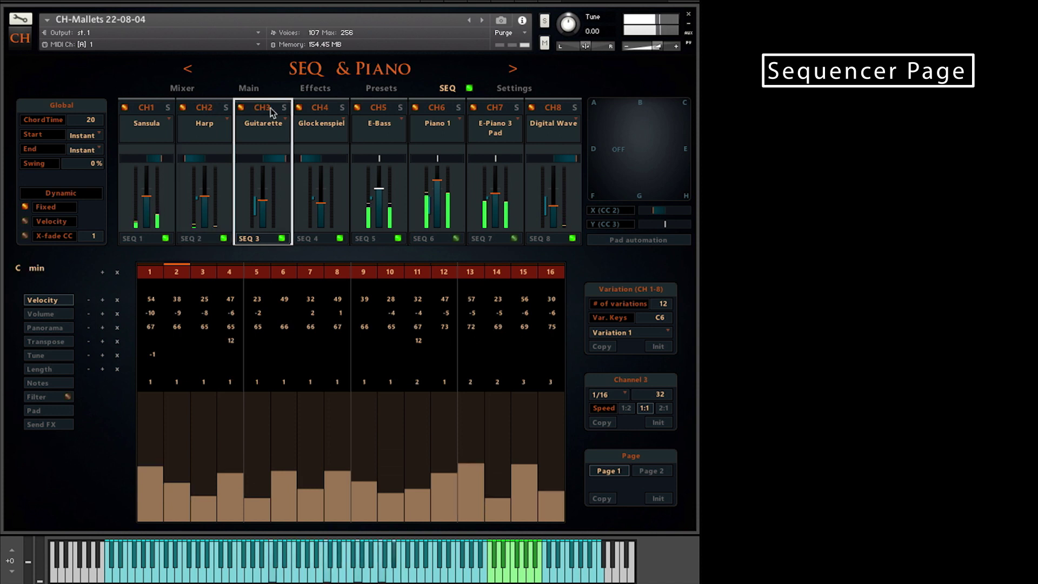
click(334, 112)
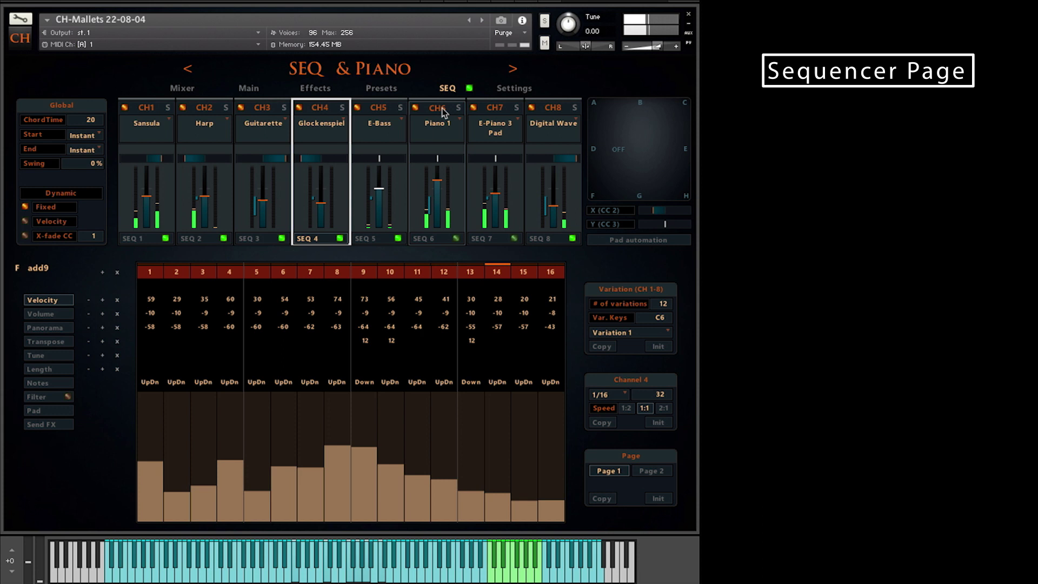
click(443, 113)
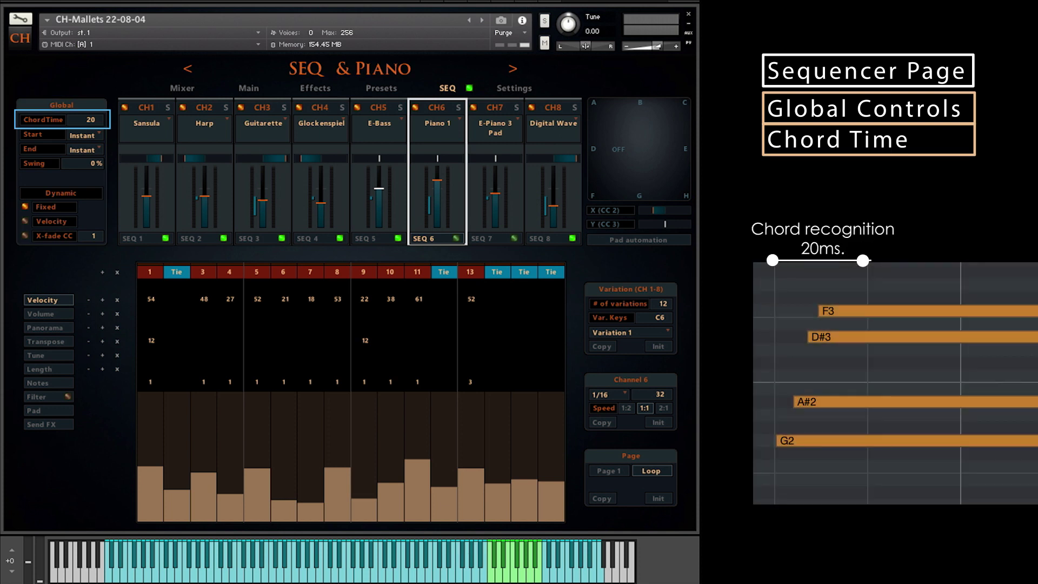
Look through the global Start and End timing options and raise the global Swing percentage.
click(101, 137)
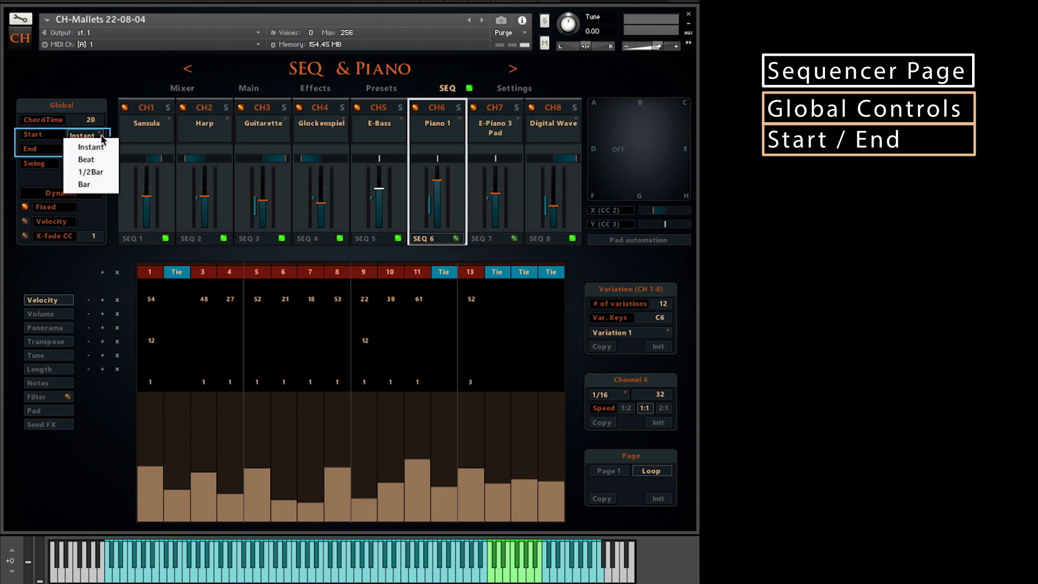
click(111, 161)
click(99, 152)
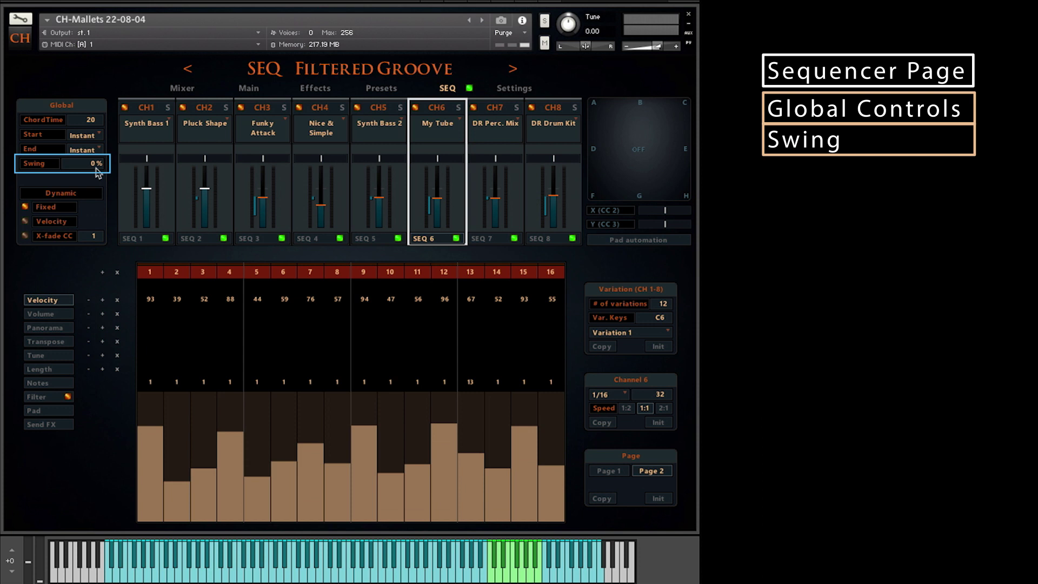
drag(95, 170, 116, 5)
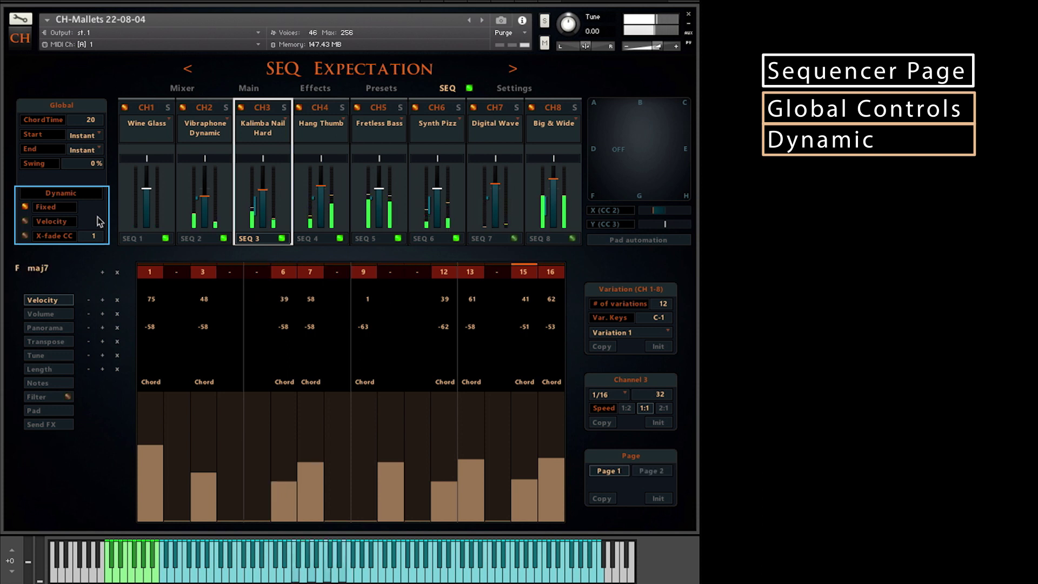
Switch the global Dynamic mode to Velocity, and after that to X-fade CC.
click(25, 221)
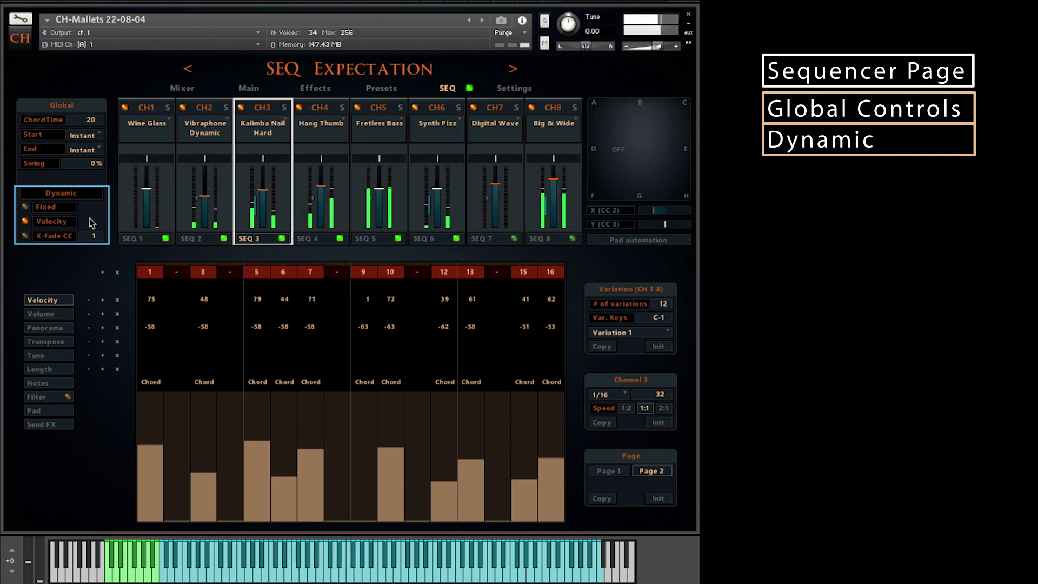
click(24, 236)
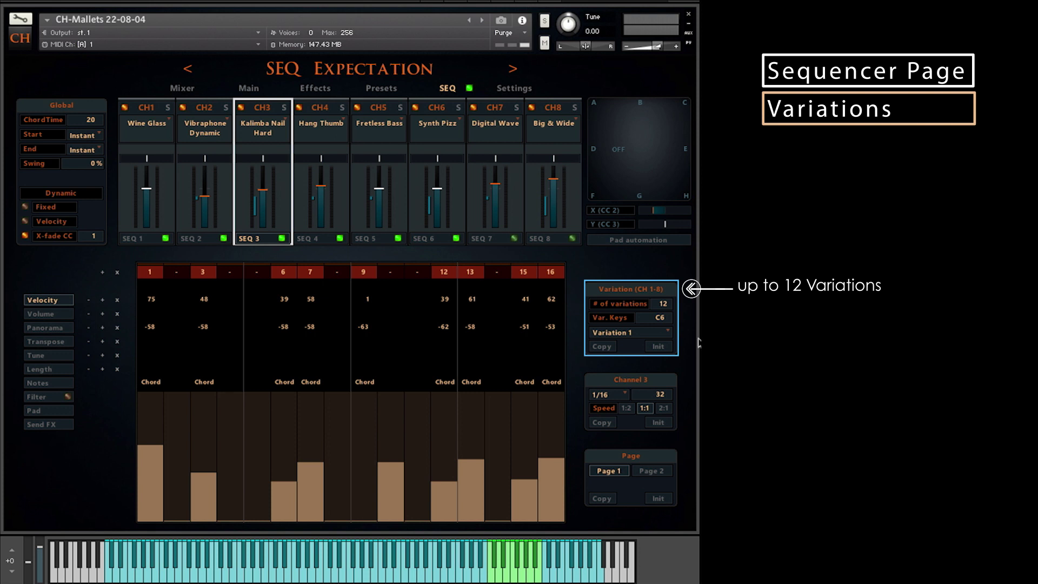
Try switching to Variation 2 and moving the position of the variation keys.
click(666, 335)
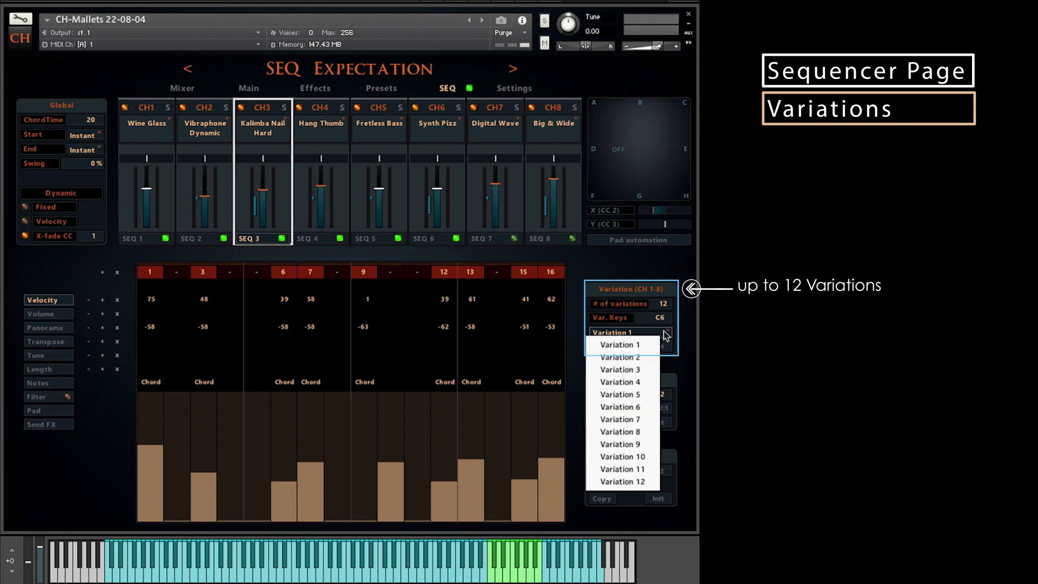
click(636, 359)
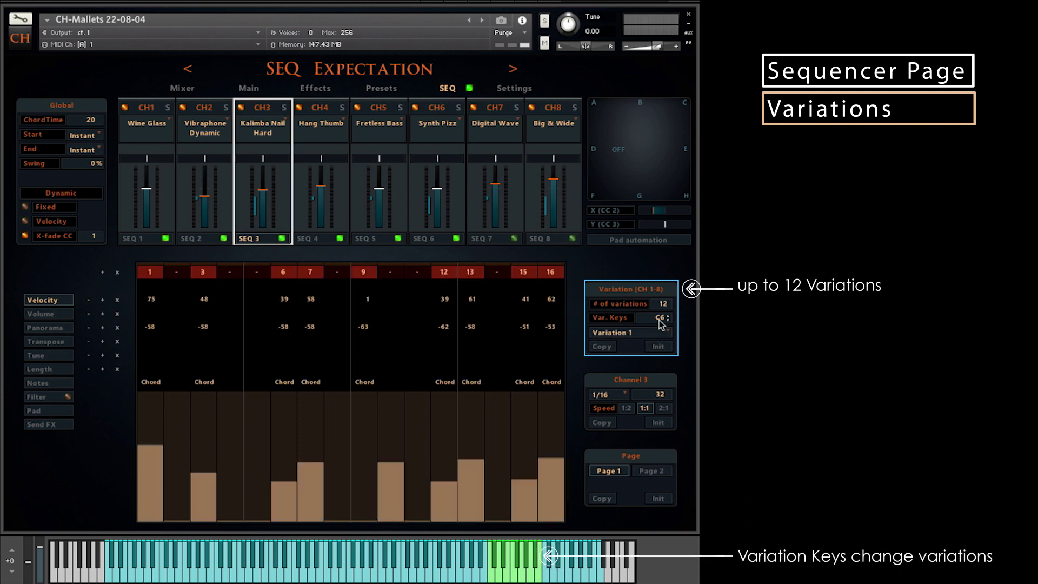
mouse_move(660, 323)
mouse_down()
mouse_move(659, 374)
mouse_move(662, 323)
mouse_up()
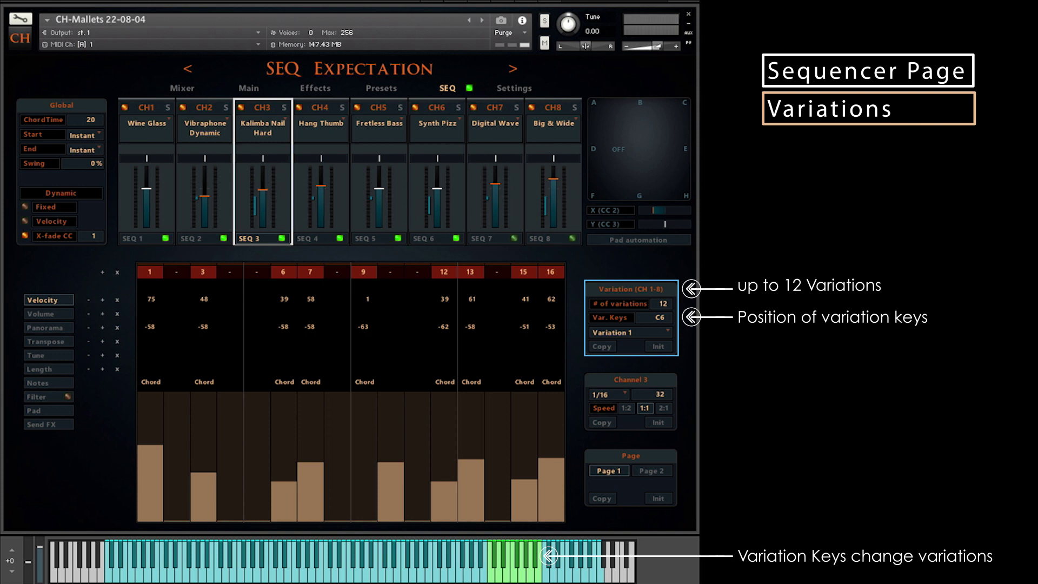
Select Variation 2 and paste the copied Variation 1 into it.
click(637, 332)
click(638, 357)
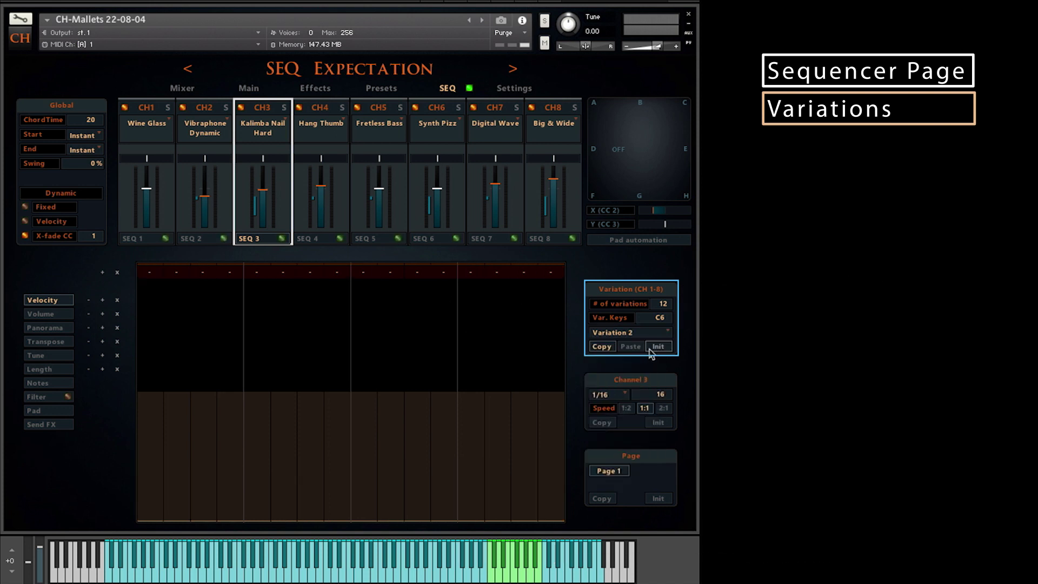
click(630, 347)
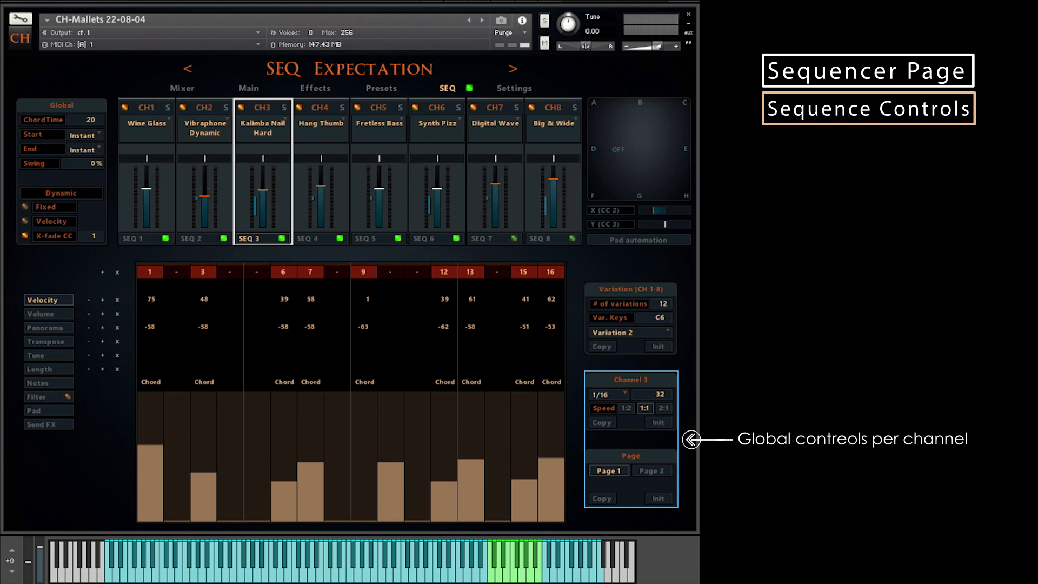
Select channel 4 and try the 1/8 T and 1/16 T step resolutions before returning to 1/16.
click(319, 238)
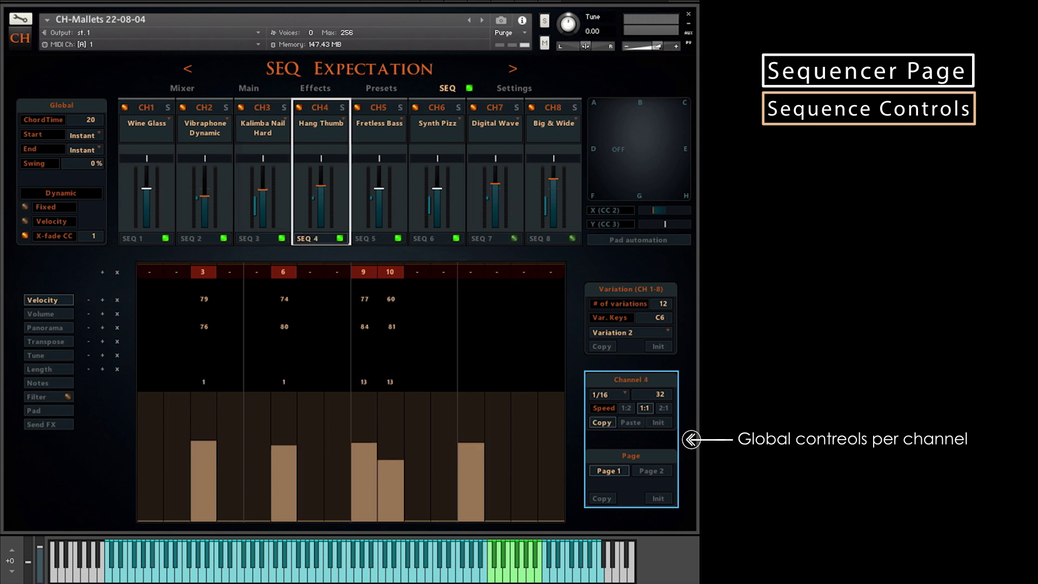
click(626, 394)
click(620, 432)
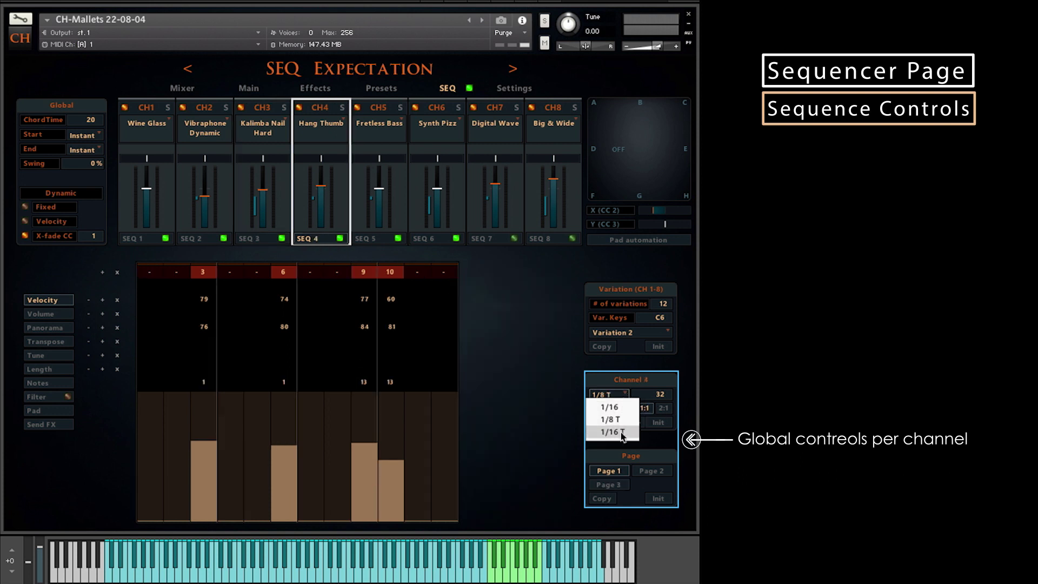
click(617, 400)
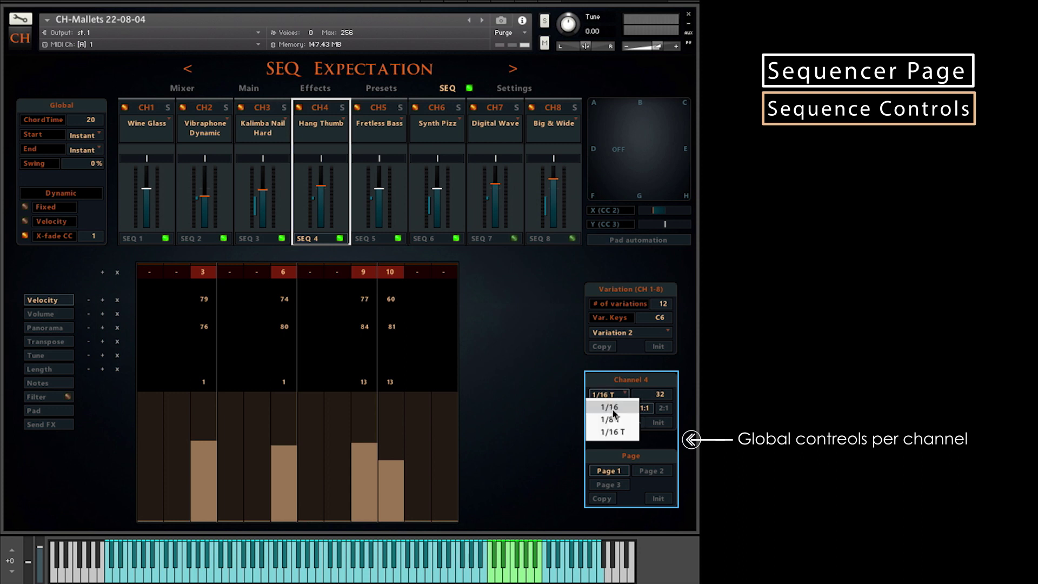
click(613, 415)
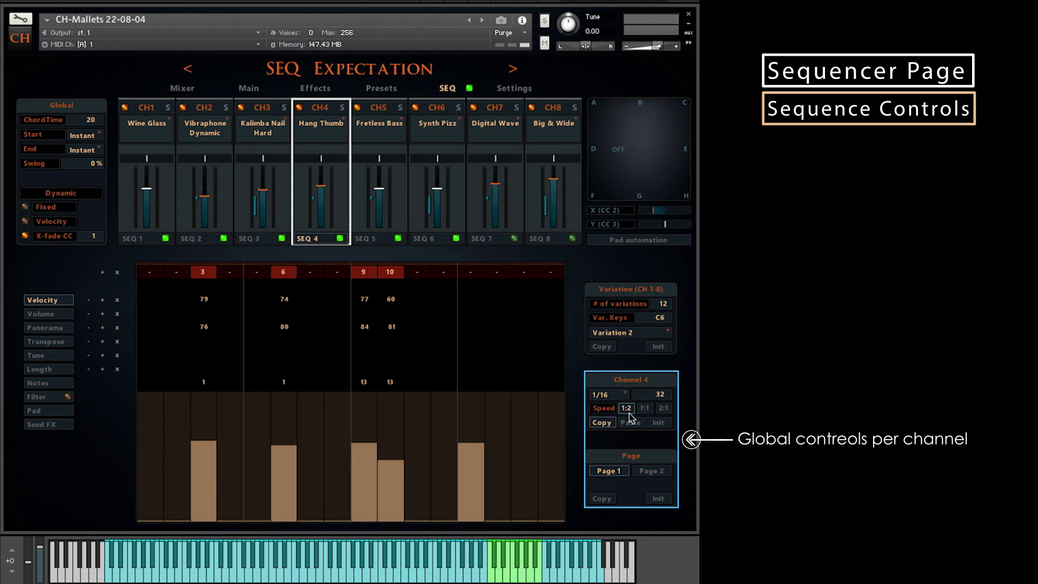
Try channel 4's sequence speed at 1:1 and 2:1, leaving it at 1:1.
click(644, 409)
click(663, 409)
click(646, 409)
Paste the copied channel sequence into channel 5, and then initialize that channel.
click(373, 117)
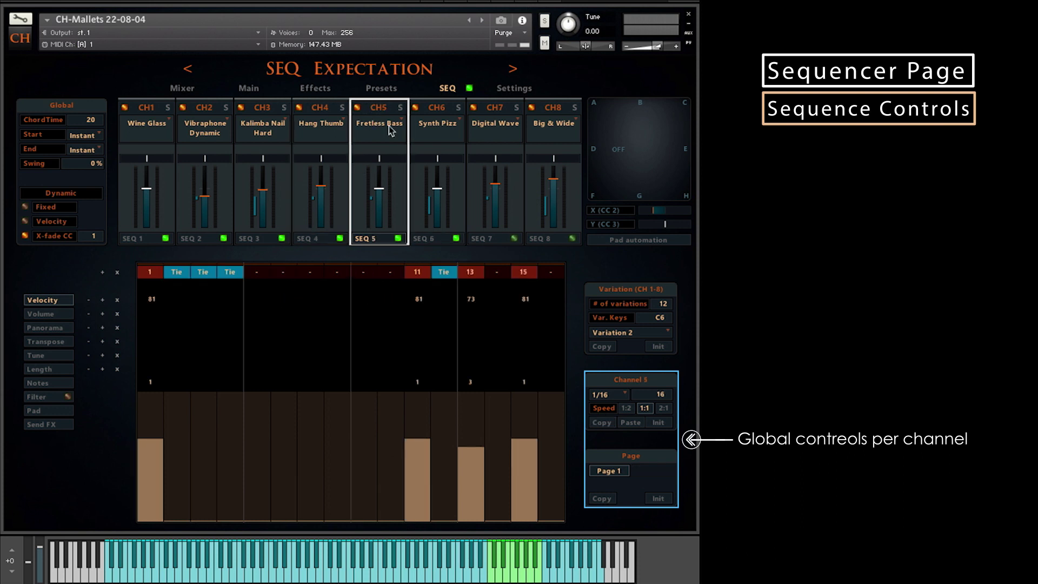
click(638, 425)
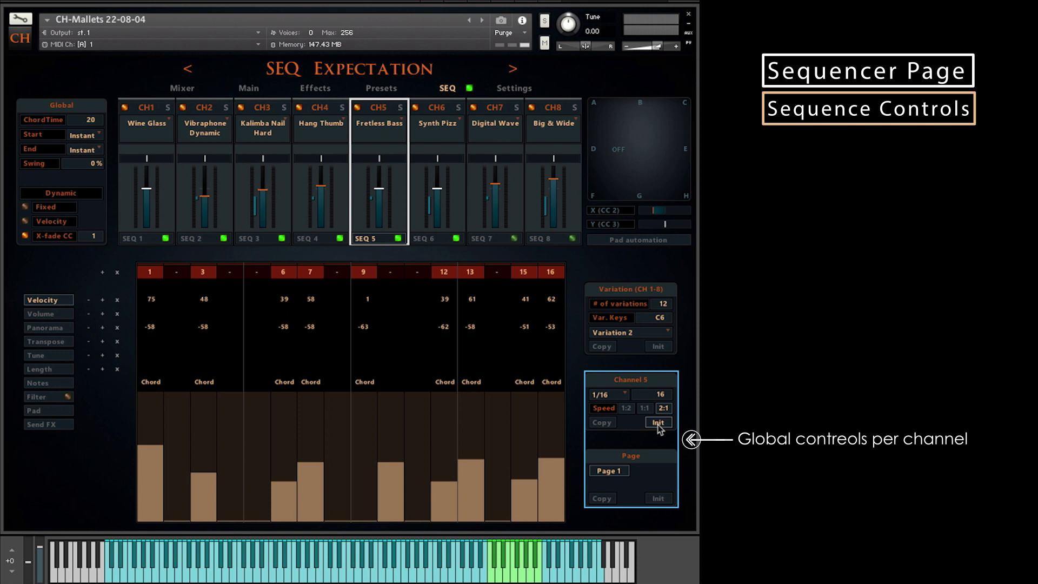
click(658, 423)
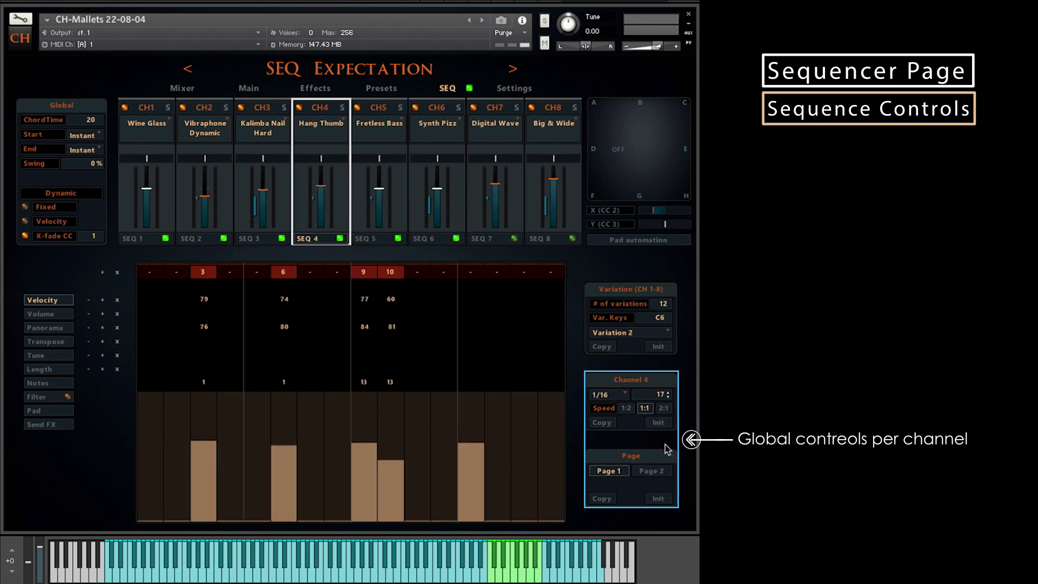
Set the length of channel 4's sequence to 64 steps.
drag(668, 449, 669, 419)
drag(665, 382, 682, 297)
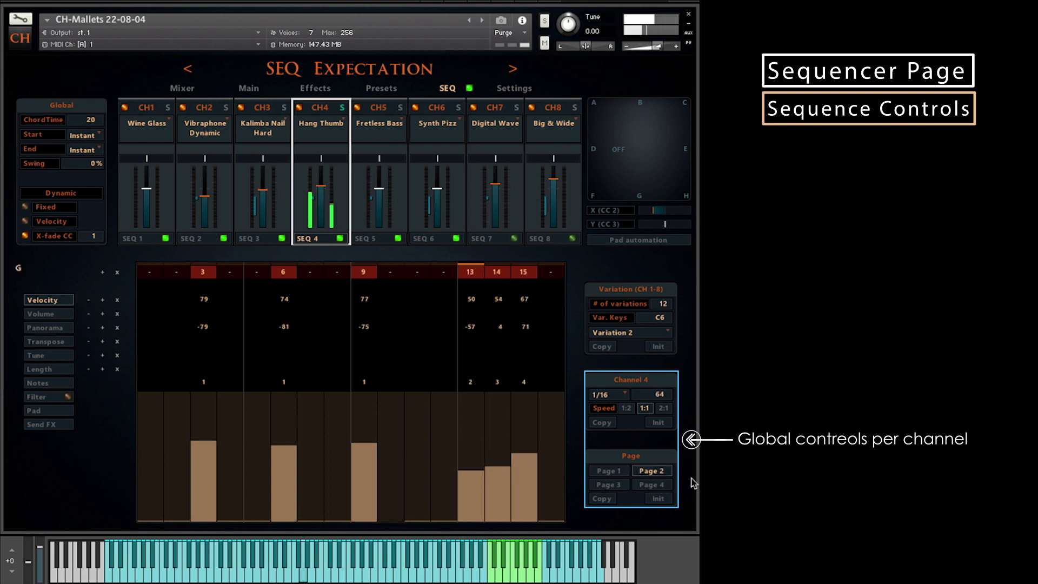
Loop Page 1 of channel 4's sequence and activate its steps 14 and 15.
click(606, 472)
click(665, 474)
click(610, 474)
click(612, 476)
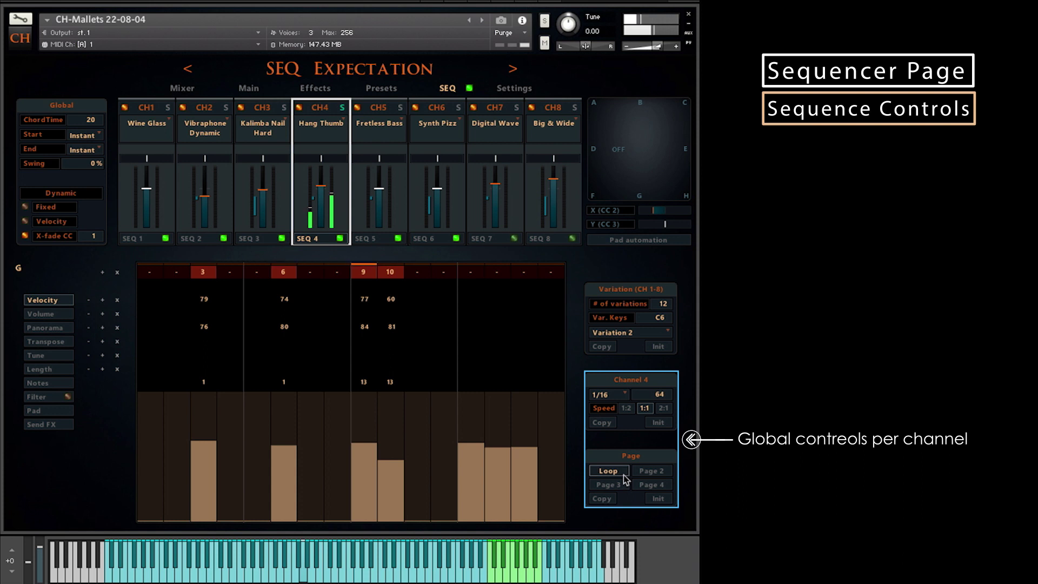
click(500, 273)
click(520, 272)
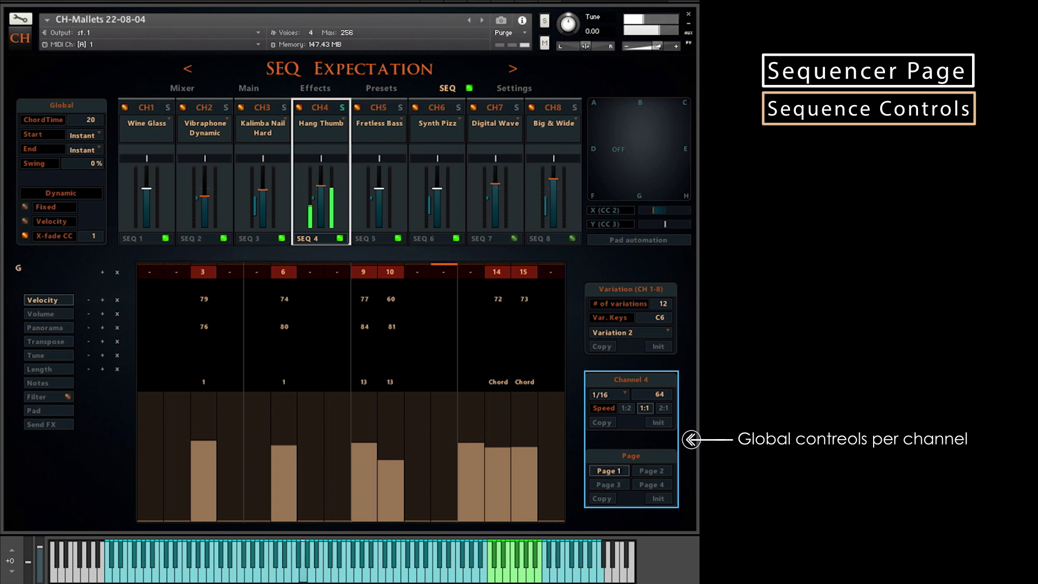
Copy and paste a page of channel 4's sequence, and initialize Page 4.
click(612, 499)
click(636, 501)
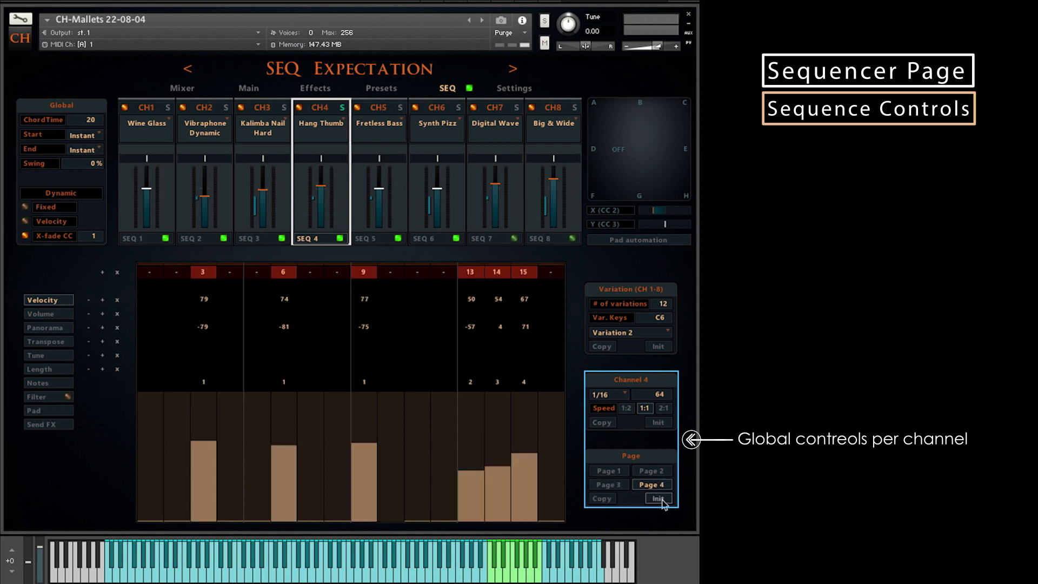
click(658, 498)
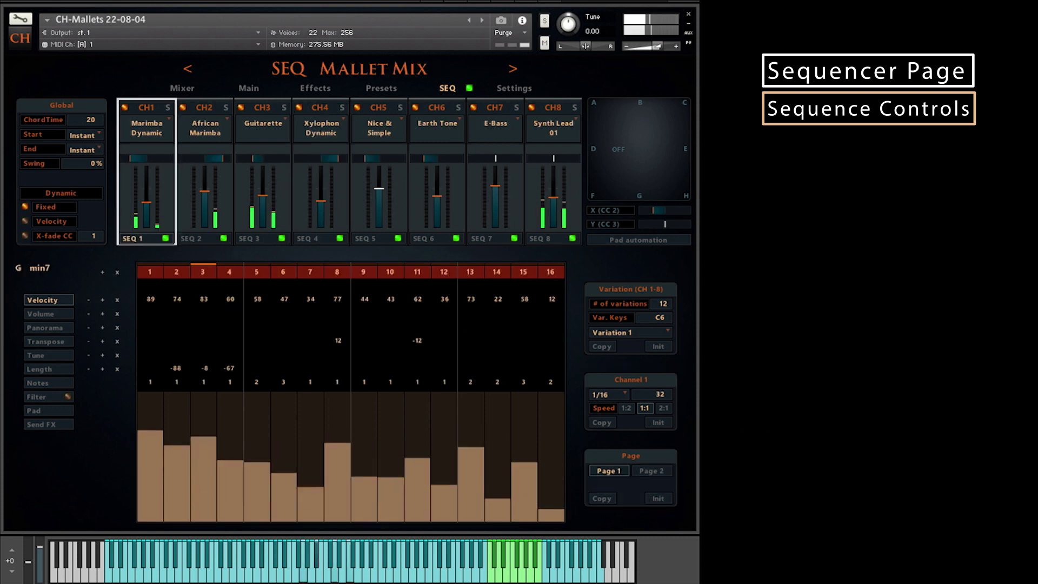
View the Mallet Mix sequencer patterns of channels 2 through 6 in turn.
click(205, 116)
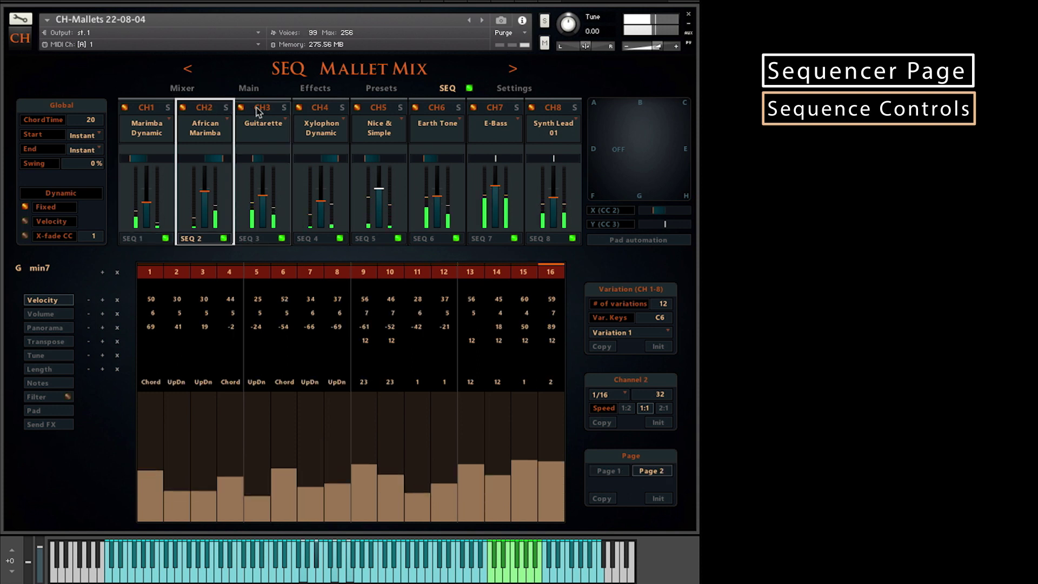
click(272, 112)
click(324, 115)
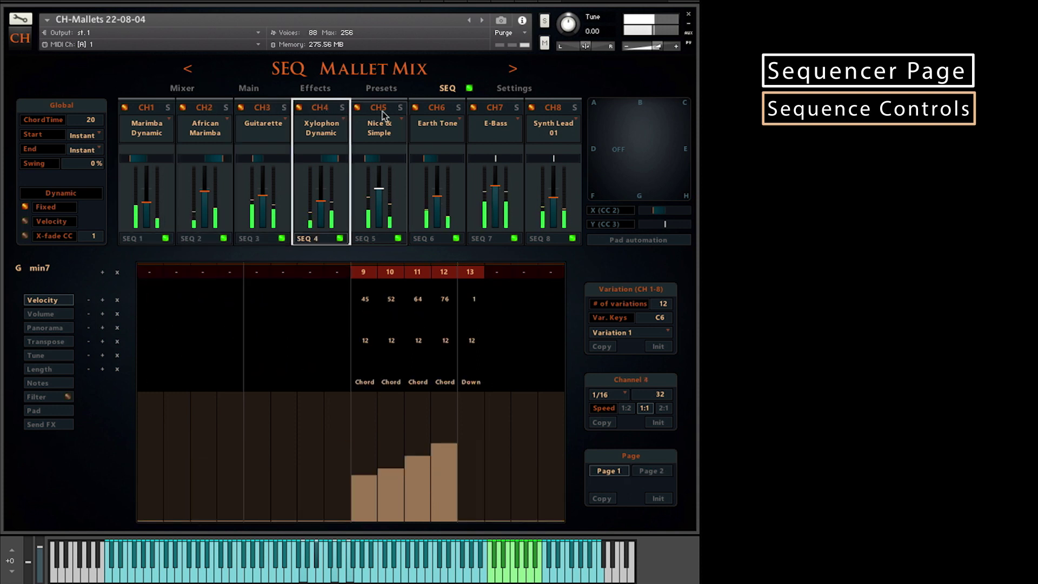
click(381, 115)
click(436, 112)
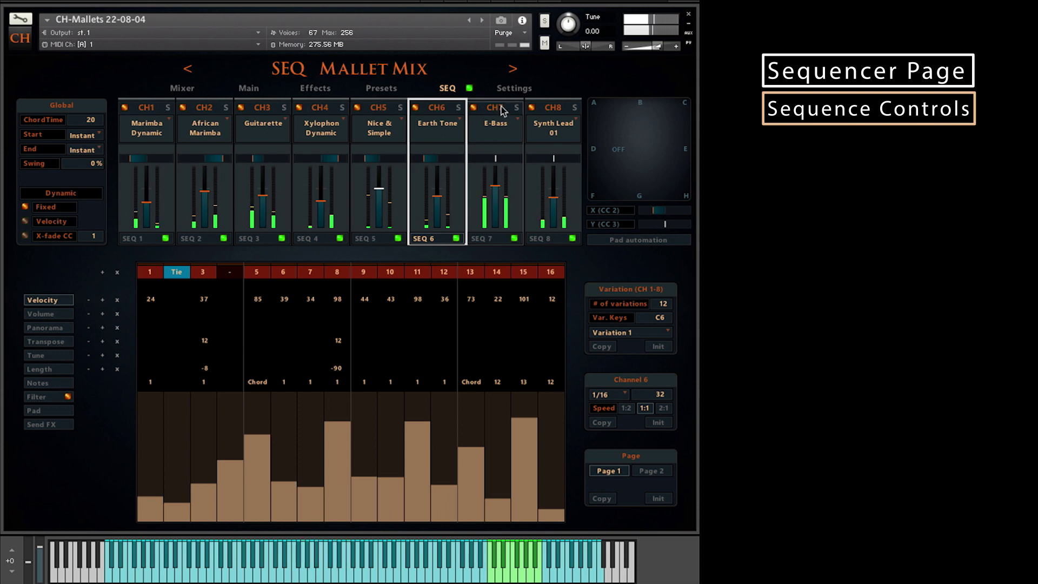
Solo the E-Bass on channel 7 and activate steps 1 and 4 of its sequence.
click(500, 109)
click(517, 111)
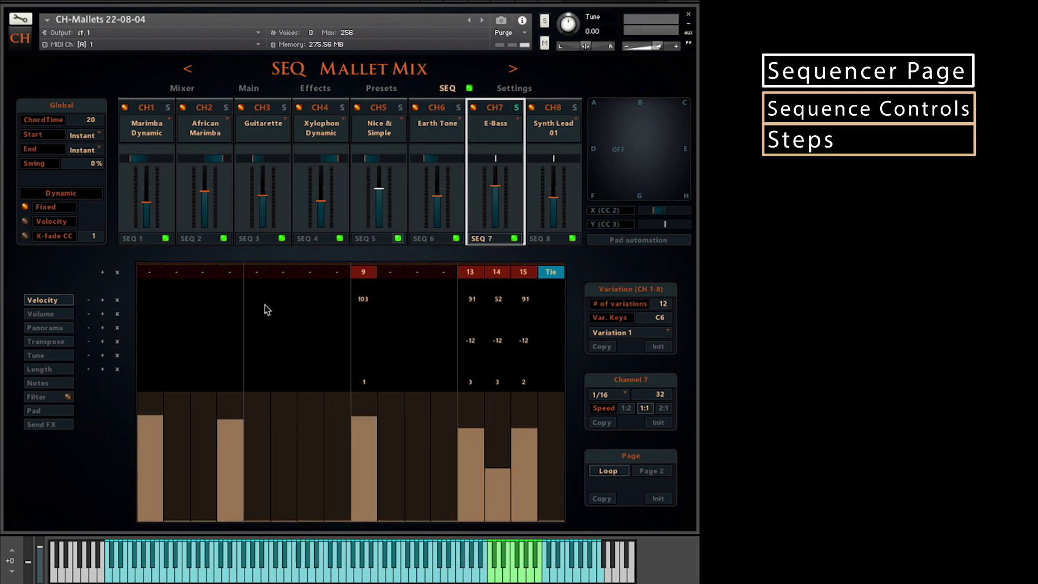
click(147, 272)
click(231, 272)
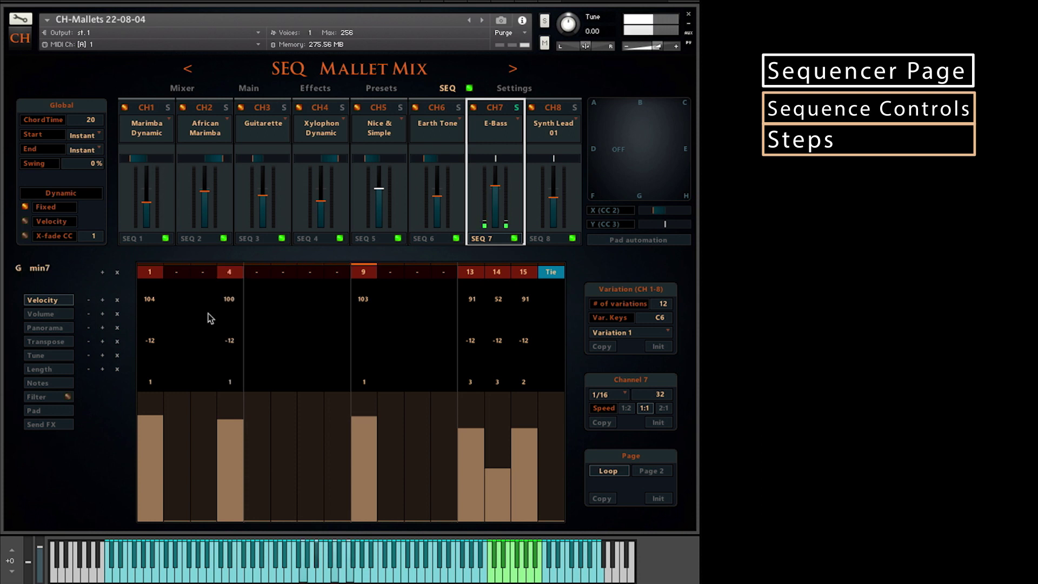
Set steps 2, 3, 5 and 6 of the E-Bass sequence to Tie.
click(178, 274)
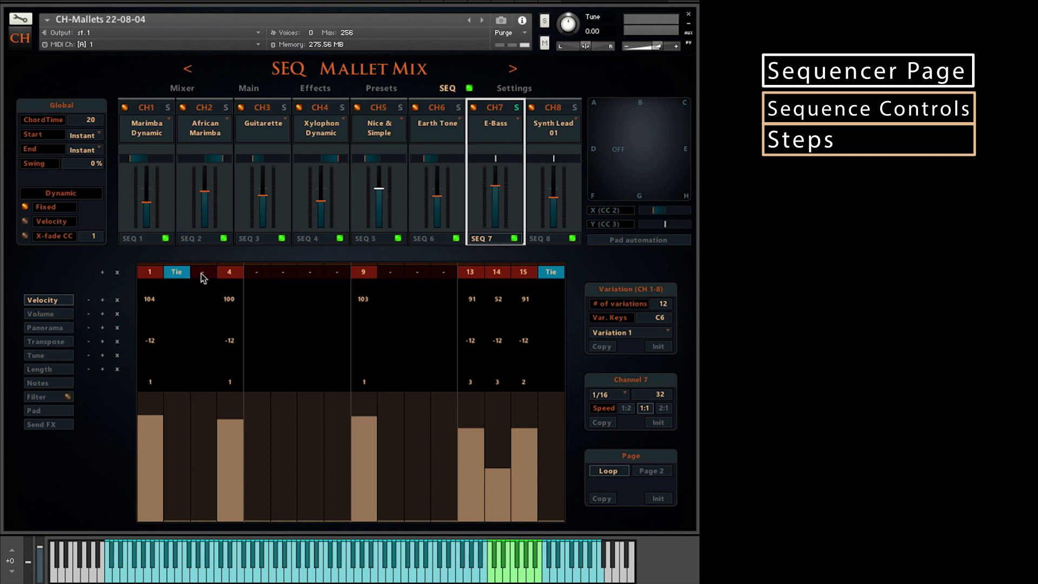
click(203, 274)
click(257, 273)
click(258, 273)
click(308, 274)
click(309, 274)
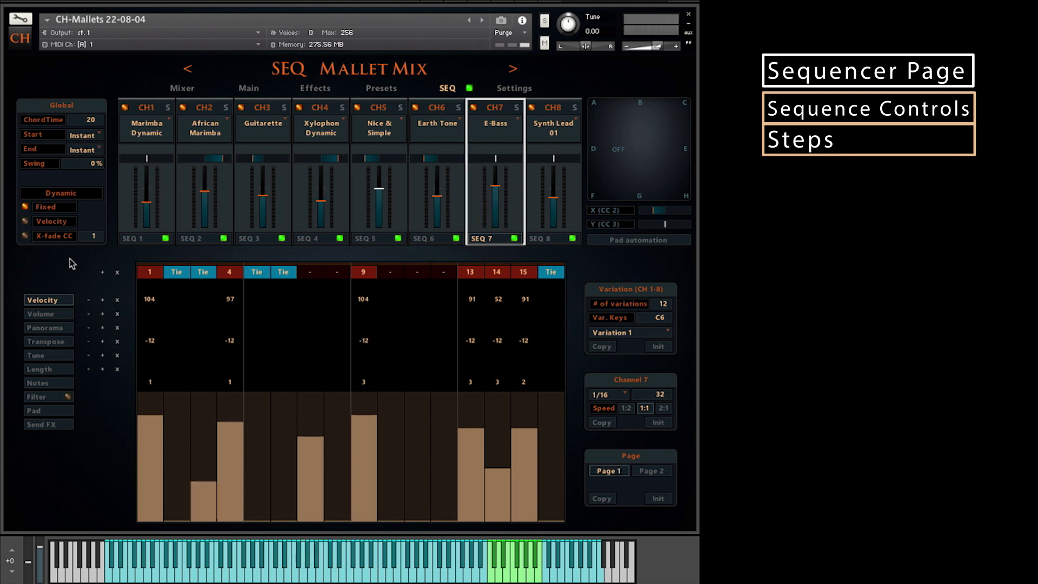
Activate all steps of the E-Bass sequence page, and then clear them all.
click(103, 273)
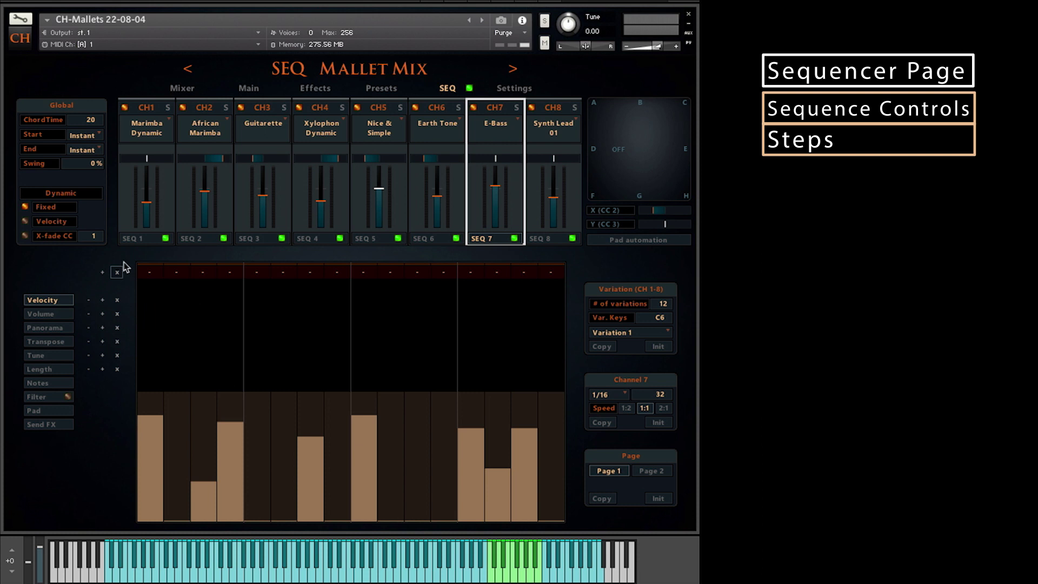
Select the channel 1 sequence and raise the velocity of all its steps repeatedly.
click(132, 238)
click(102, 301)
click(102, 301)
click(102, 300)
click(102, 301)
click(102, 301)
click(103, 300)
click(103, 301)
click(103, 300)
Lower the velocity of all steps in the channel 1 sequence repeatedly, and reset the velocity values.
click(89, 300)
click(89, 300)
click(89, 301)
click(89, 300)
click(88, 300)
click(89, 301)
click(88, 300)
click(117, 301)
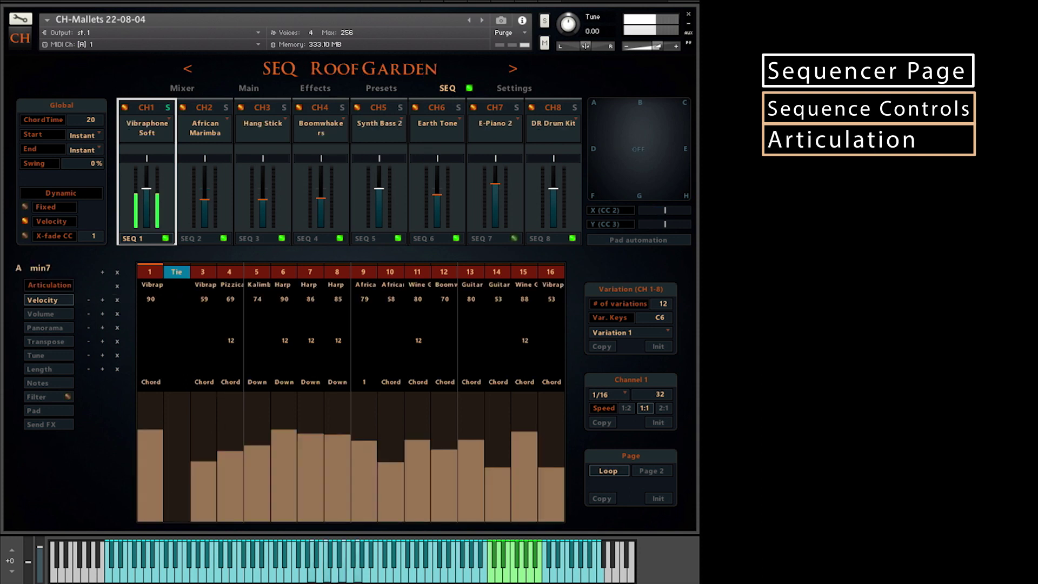
Set the articulation of steps 1, 9 and 10 in the Vibraphone Soft sequence to Kalimba Nail Hard.
click(152, 286)
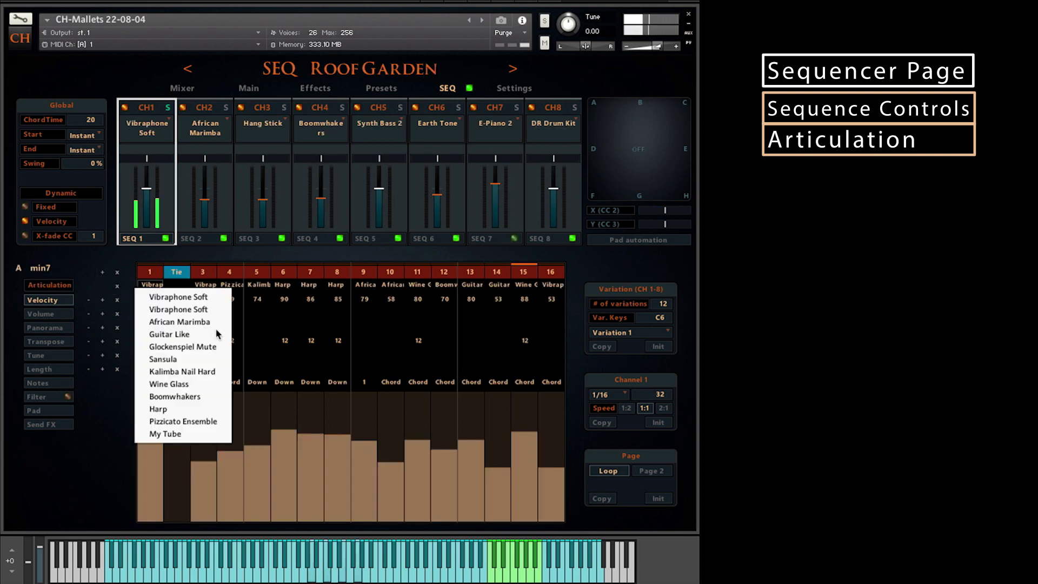
click(184, 371)
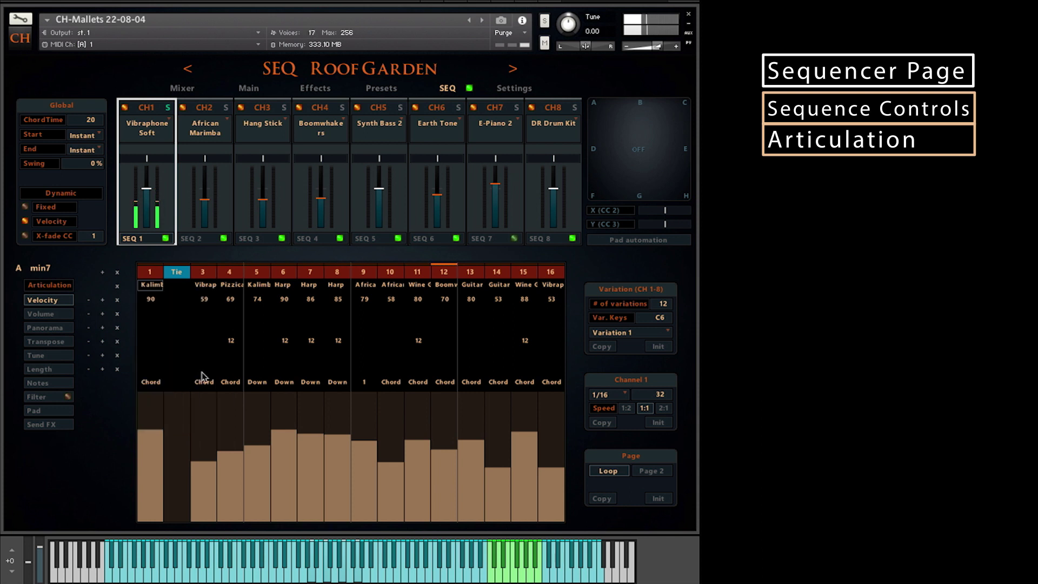
click(372, 290)
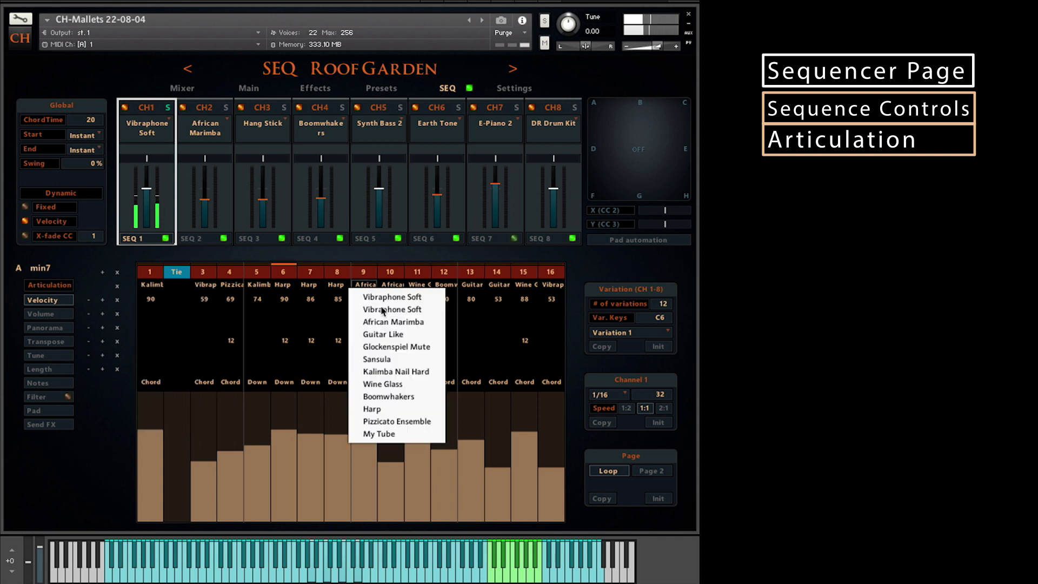
click(389, 370)
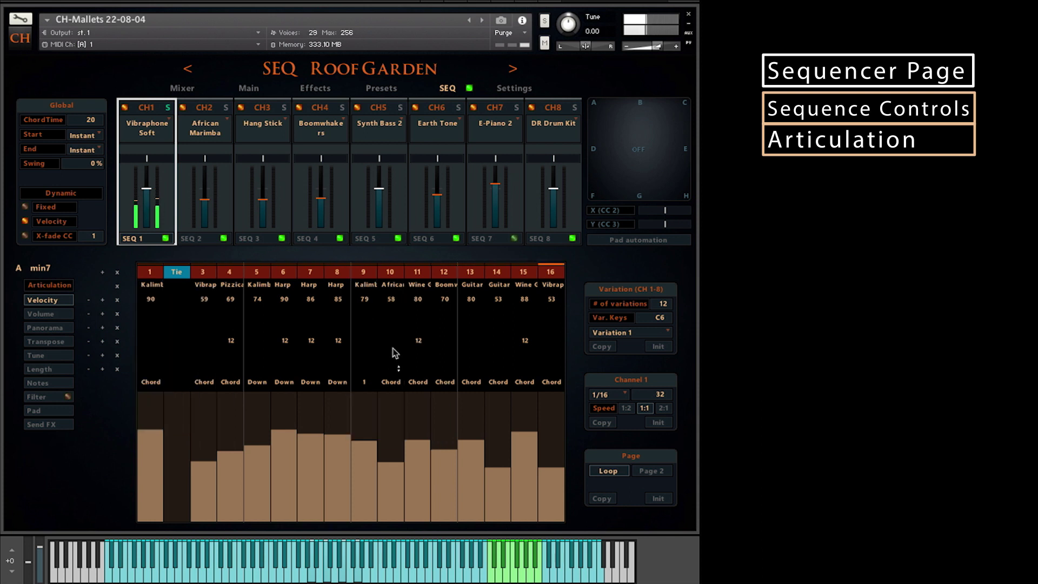
click(392, 287)
click(411, 371)
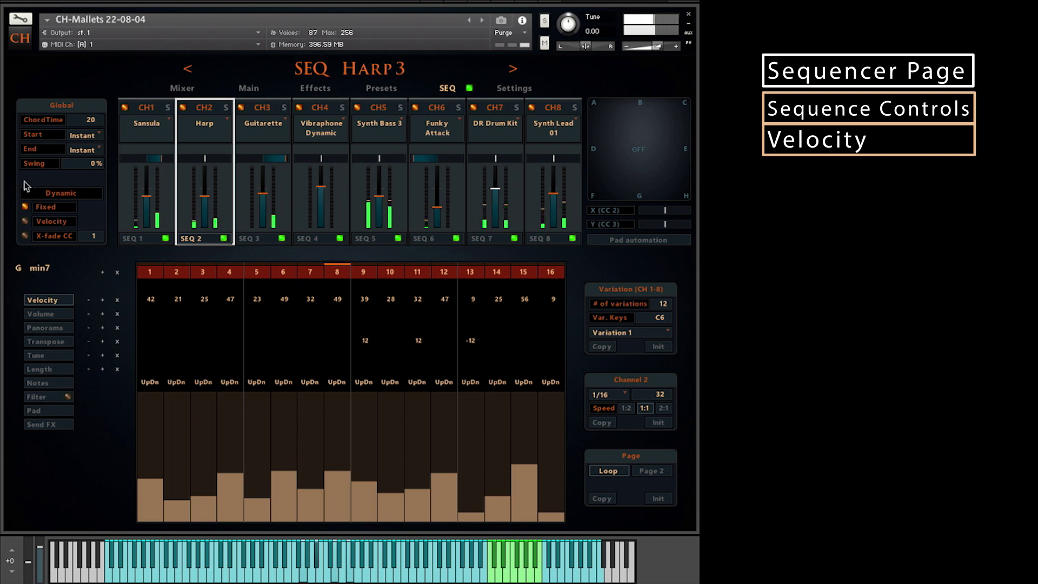
Solo the Harp on channel 2 and draw a new velocity pattern across all 16 steps.
click(227, 110)
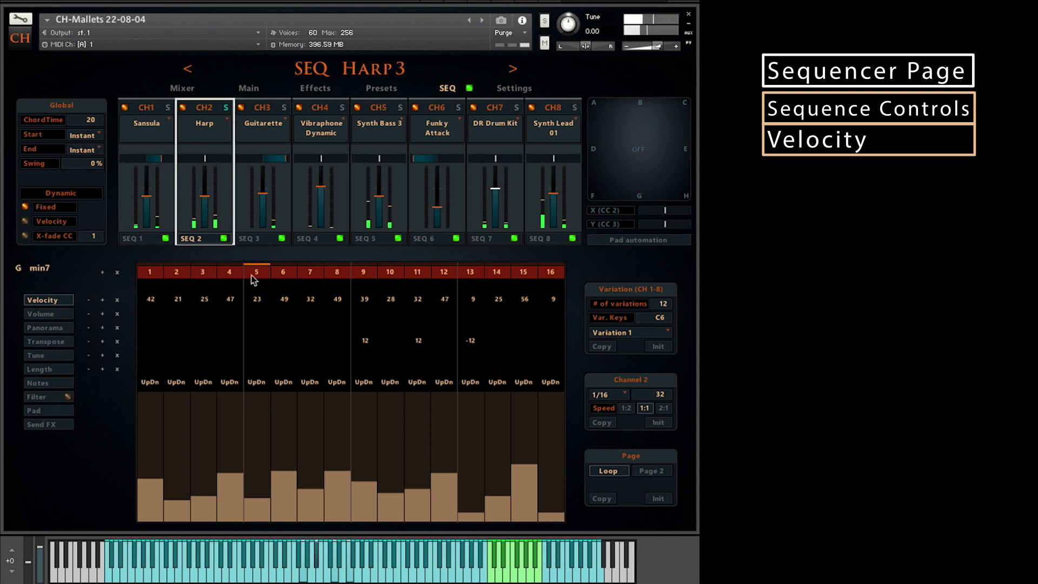
mouse_move(151, 443)
mouse_down()
mouse_move(215, 476)
mouse_move(440, 447)
mouse_move(516, 482)
mouse_move(567, 466)
mouse_up()
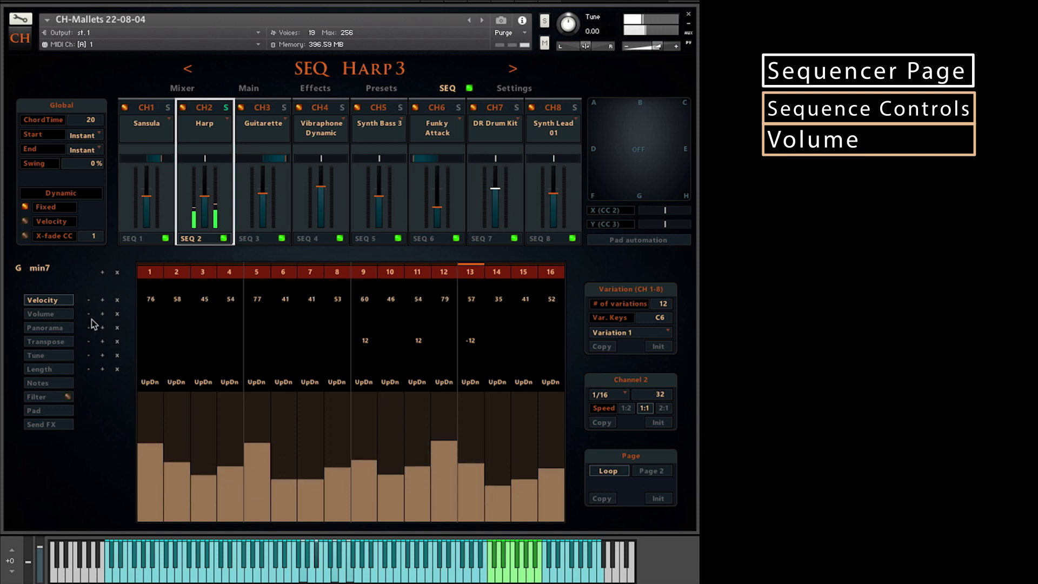
Draw a volume curve peaking at about 12 and a panorama curve from about 75 through -91 to 100 across the Harp steps.
click(41, 313)
mouse_move(161, 508)
mouse_down()
mouse_move(282, 498)
mouse_move(363, 440)
mouse_move(456, 451)
mouse_move(574, 500)
mouse_up()
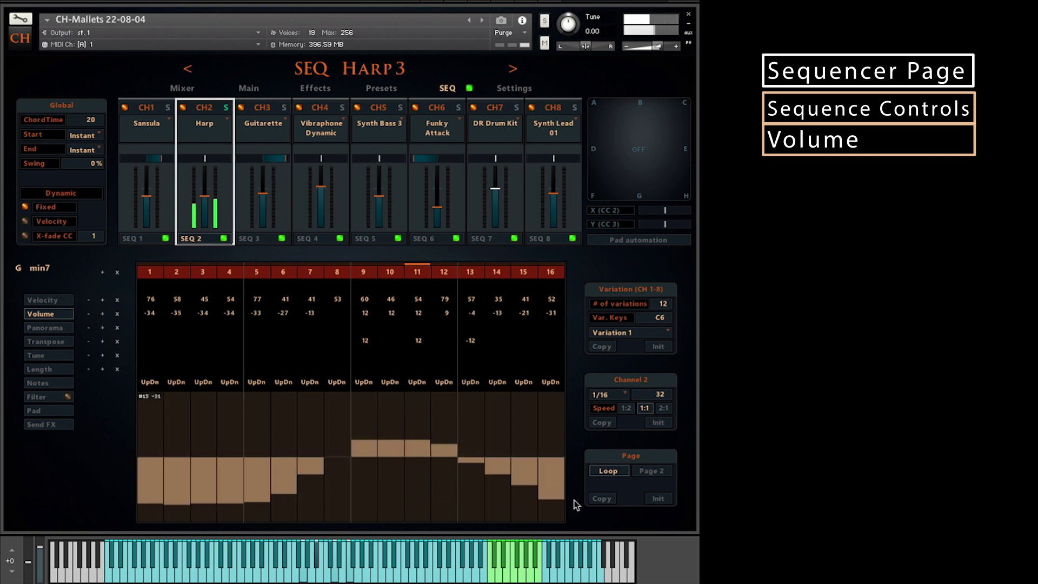
click(64, 332)
mouse_move(149, 407)
mouse_down()
mouse_move(284, 501)
mouse_move(397, 504)
mouse_move(556, 396)
mouse_up()
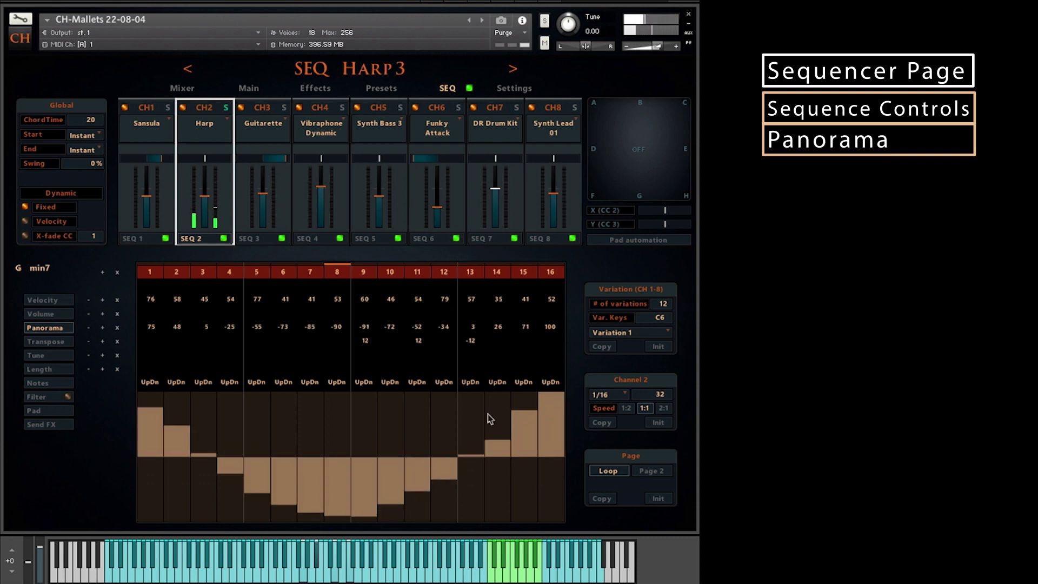
Transpose Harp steps 1 through 9 in a curve falling from 36 to -12, and draw a tune curve across the sequence.
click(57, 341)
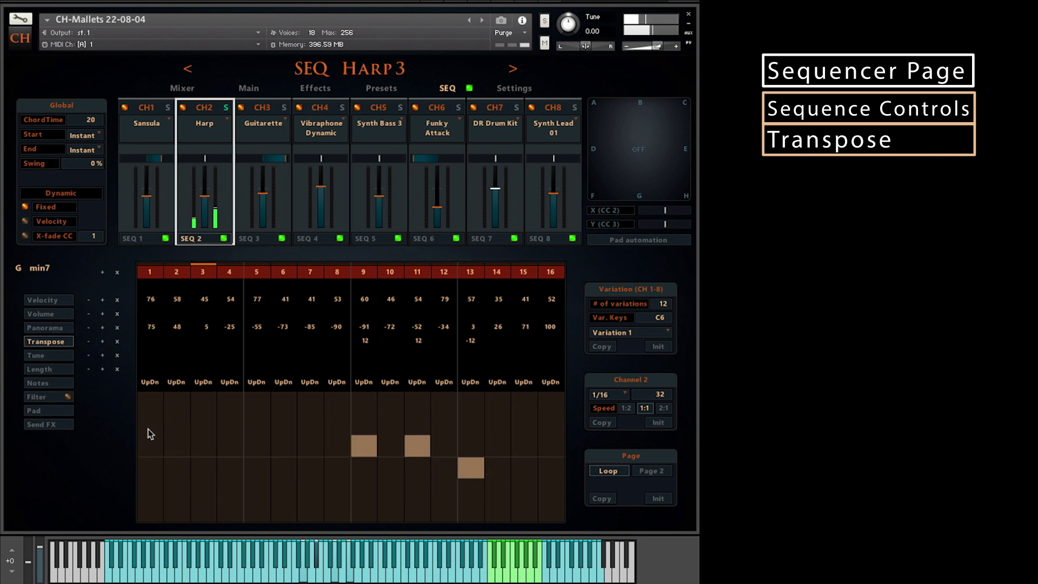
drag(151, 341, 152, 256)
drag(178, 399, 358, 484)
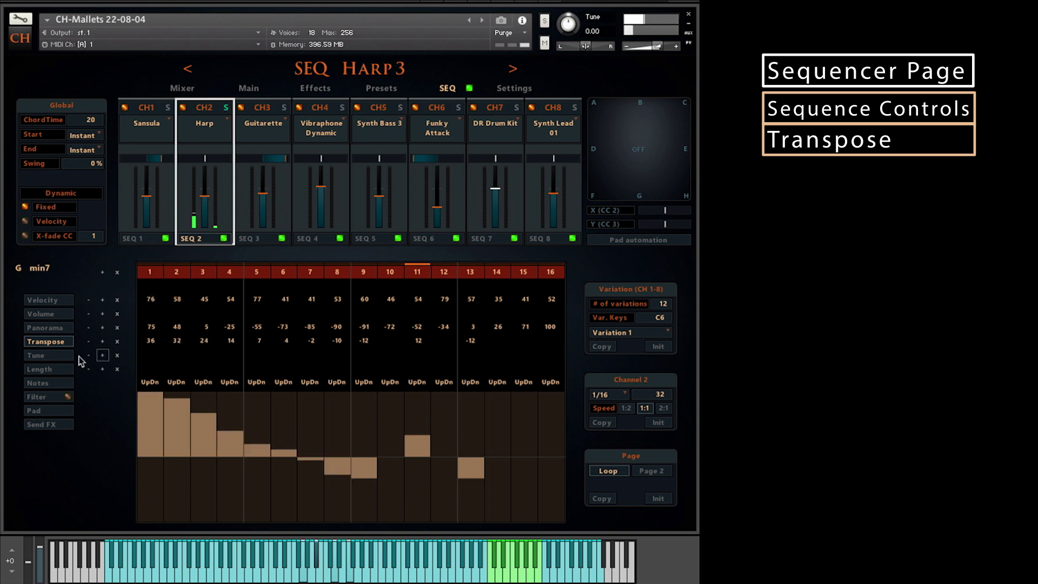
click(59, 356)
mouse_move(157, 459)
mouse_down()
mouse_move(262, 446)
mouse_move(307, 467)
mouse_move(396, 442)
mouse_move(451, 456)
mouse_move(533, 455)
mouse_move(579, 434)
mouse_up()
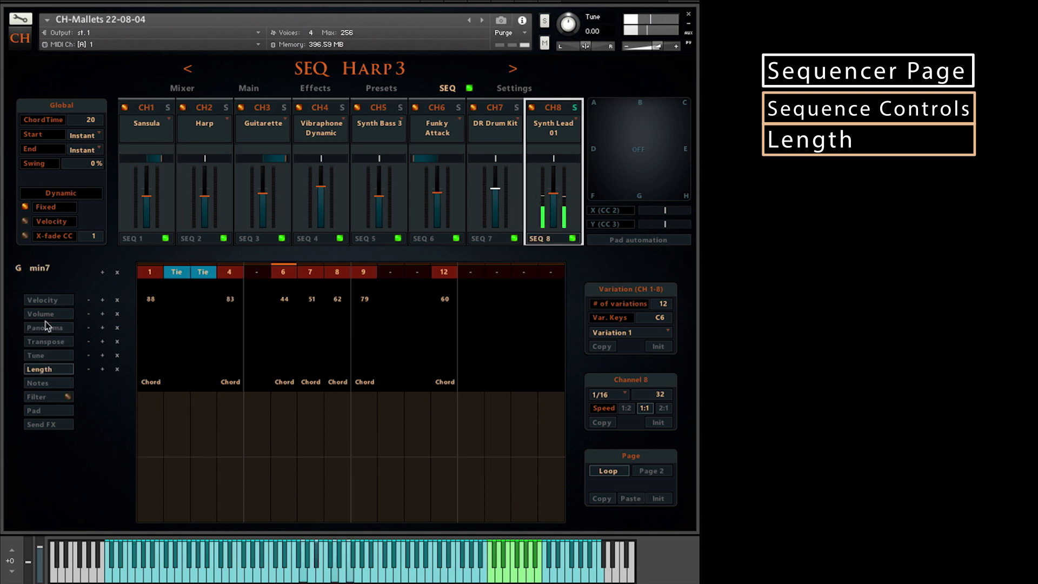
Draw a length curve for the Synth Lead 01 sequence, from about -90 at step 4 to 35 at step 9 and -14 at step 12.
mouse_move(227, 517)
mouse_down()
mouse_move(285, 524)
mouse_move(321, 500)
mouse_up()
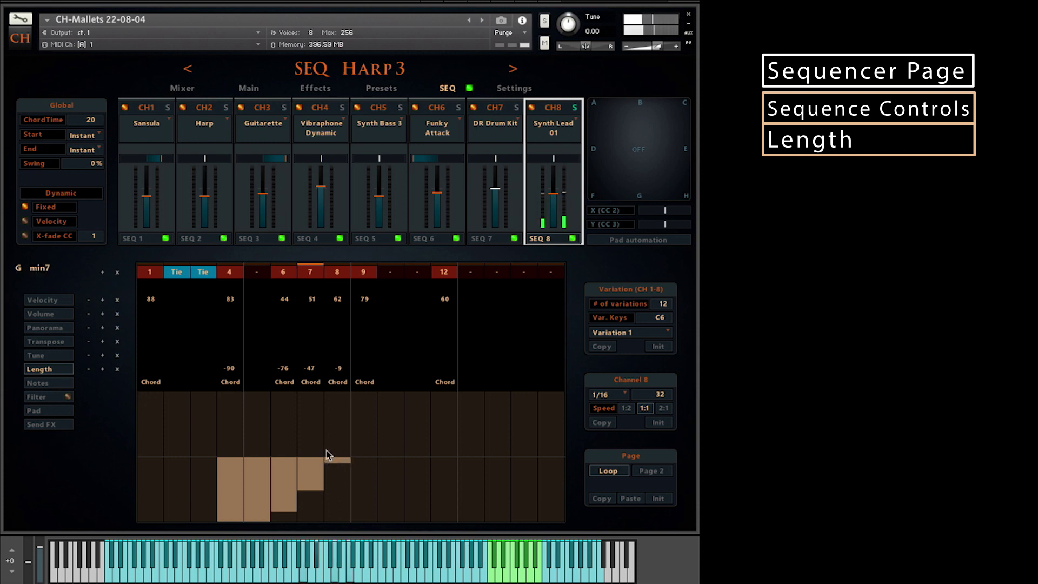
drag(356, 431, 583, 520)
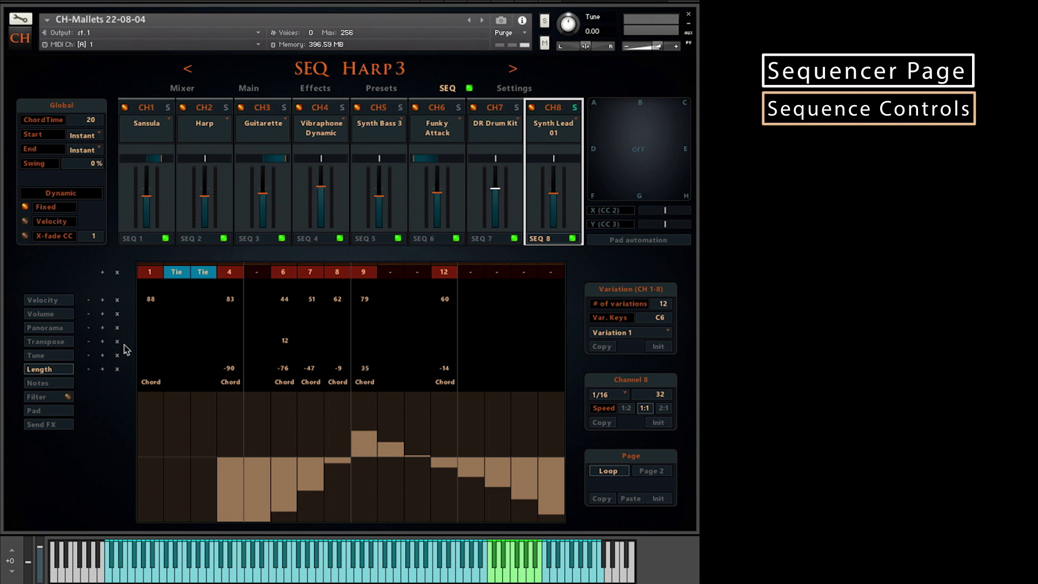
click(64, 345)
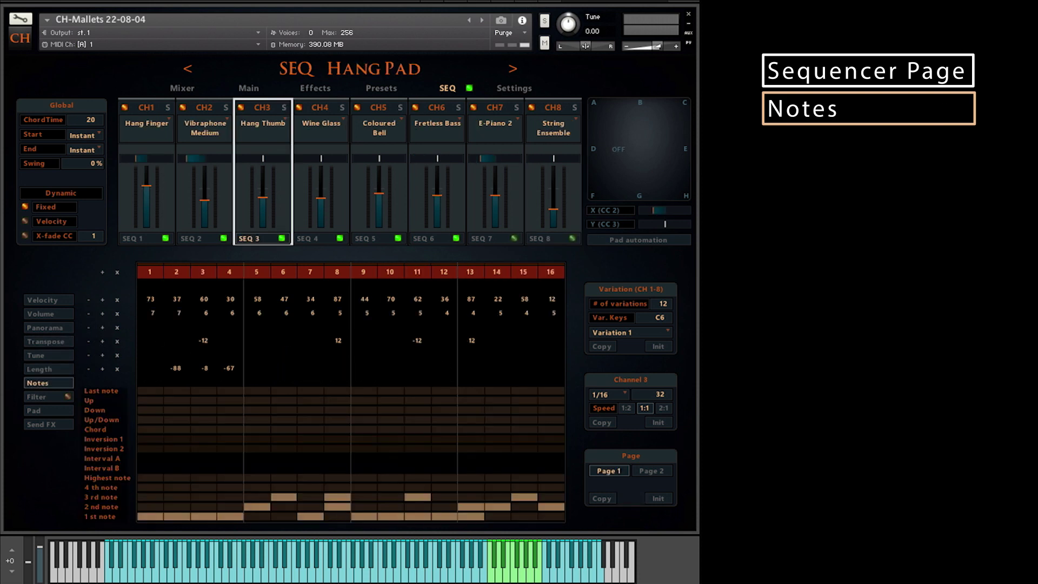
View the Hang Pad note assignments of channels 4, 6, 3, 2 and 1, and return to channel 3.
click(306, 123)
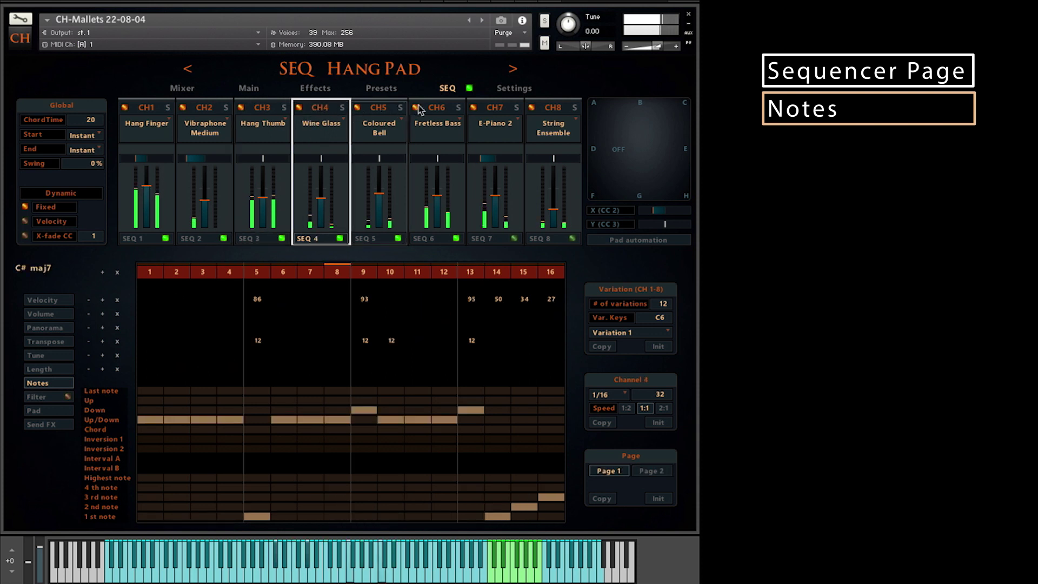
click(437, 112)
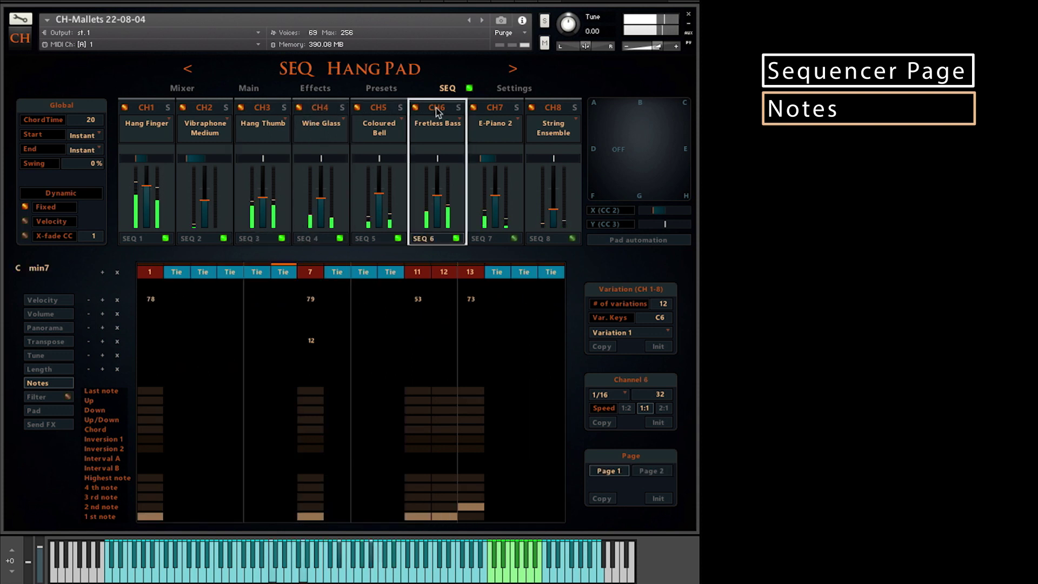
click(255, 110)
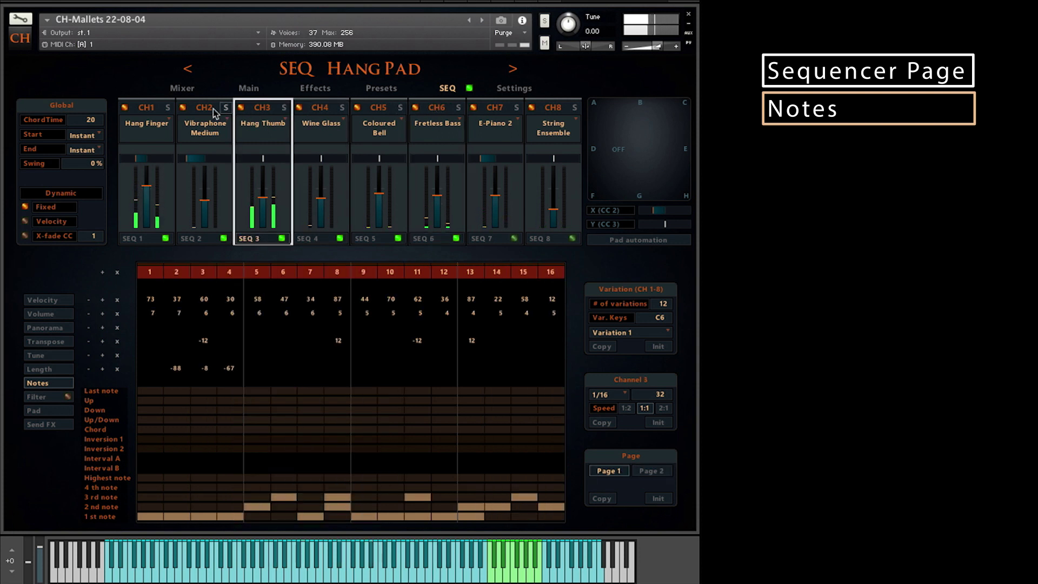
click(190, 113)
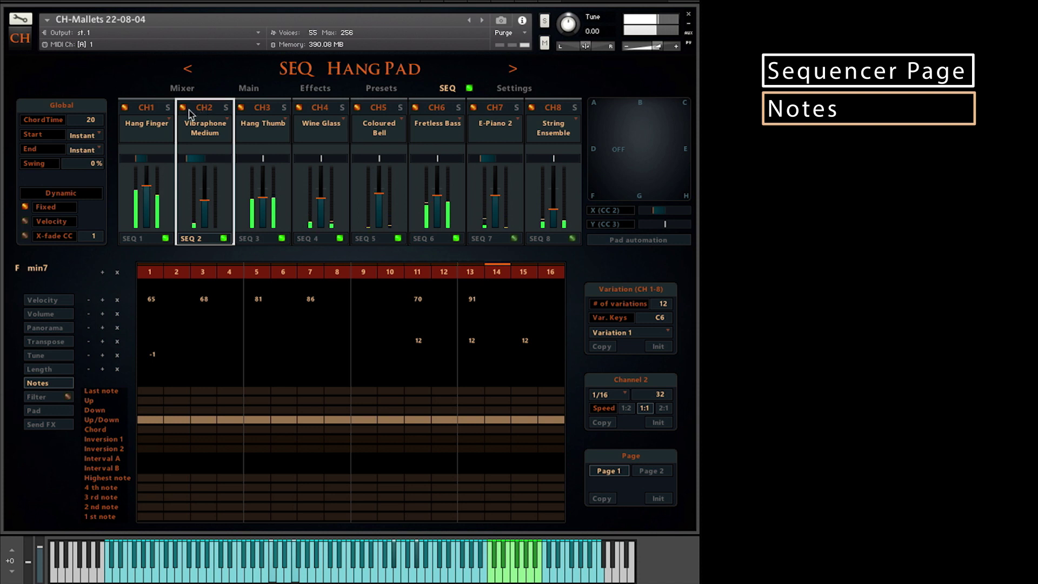
click(148, 110)
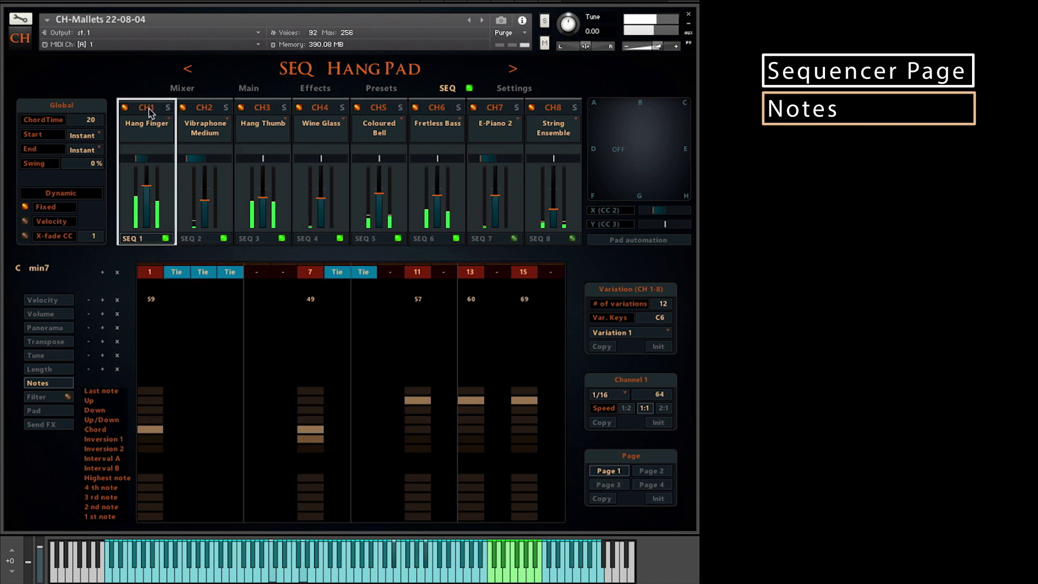
click(261, 112)
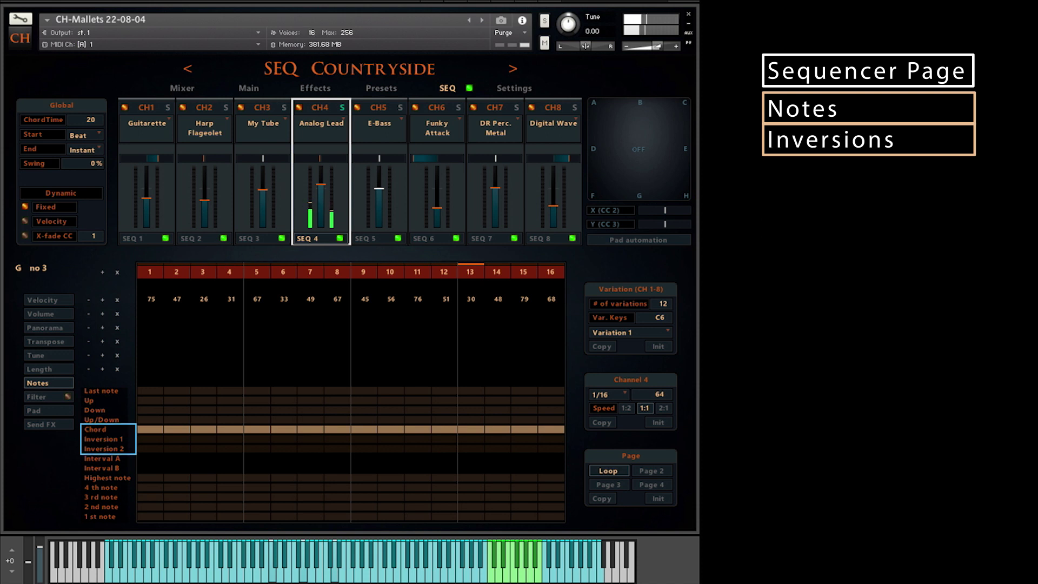
Examine the chord and inversion note settings on the further sequence pages of the Analog Lead.
click(655, 485)
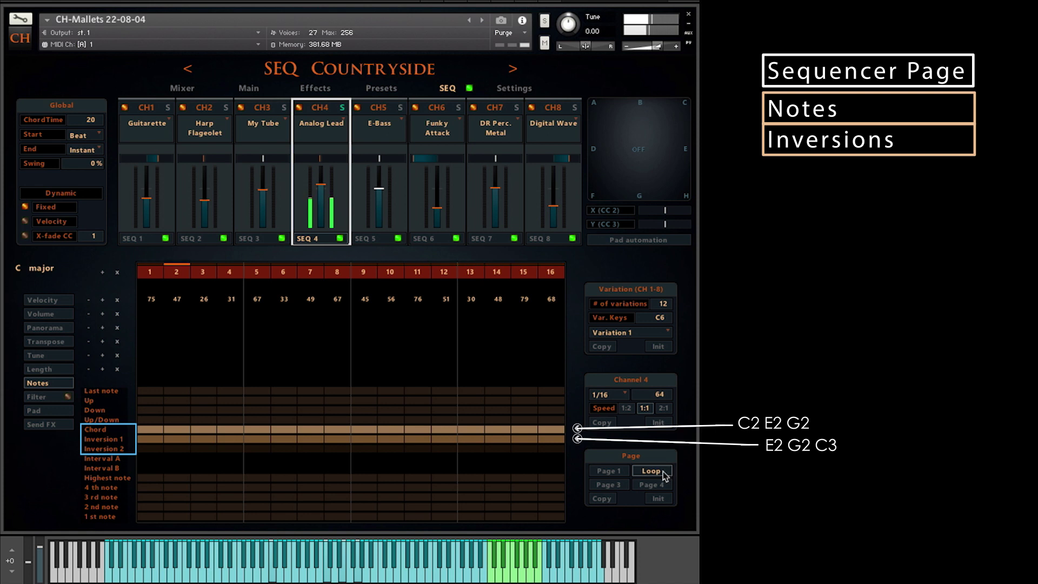
click(608, 484)
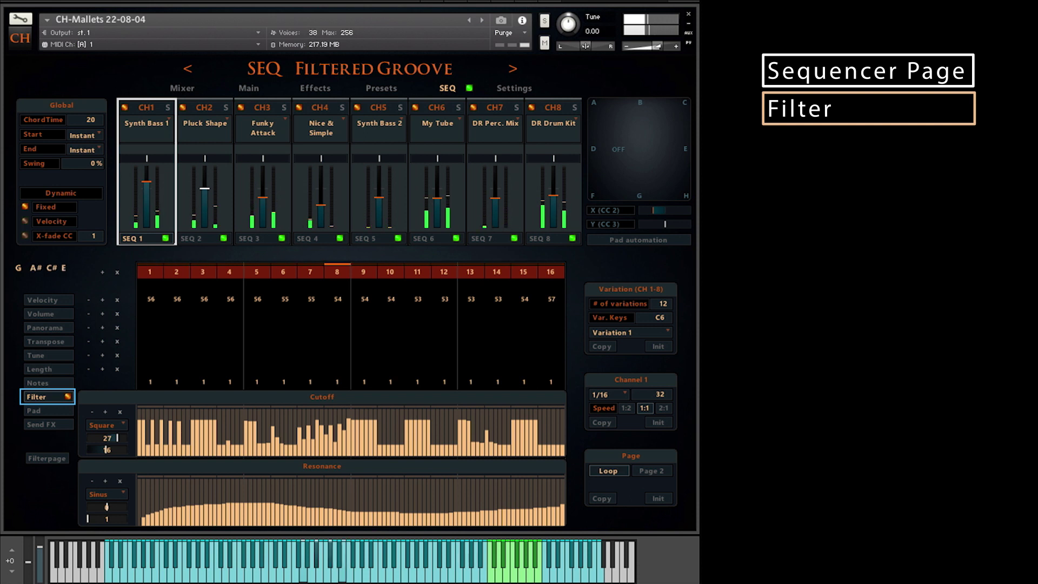
Set the cutoff envelope sustain of the My Tube filter on channel 6 to -43.1 dB, and return to the filter sequence.
click(208, 112)
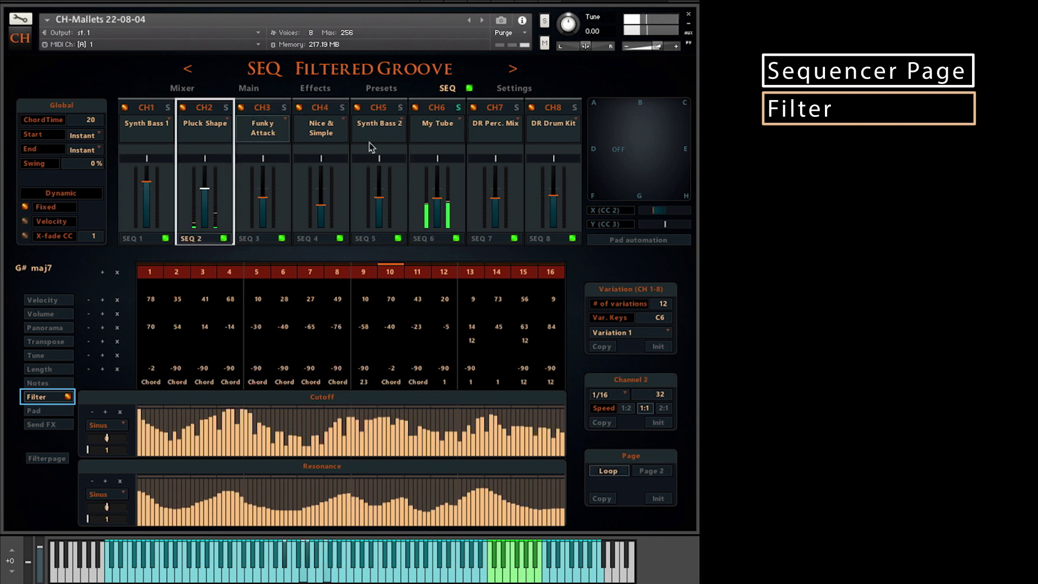
click(434, 109)
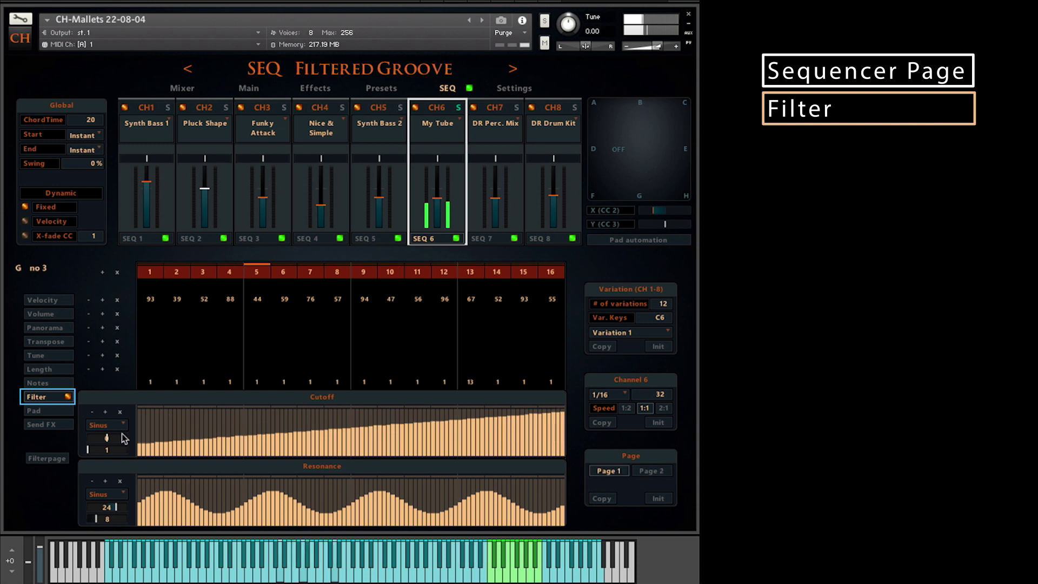
click(49, 458)
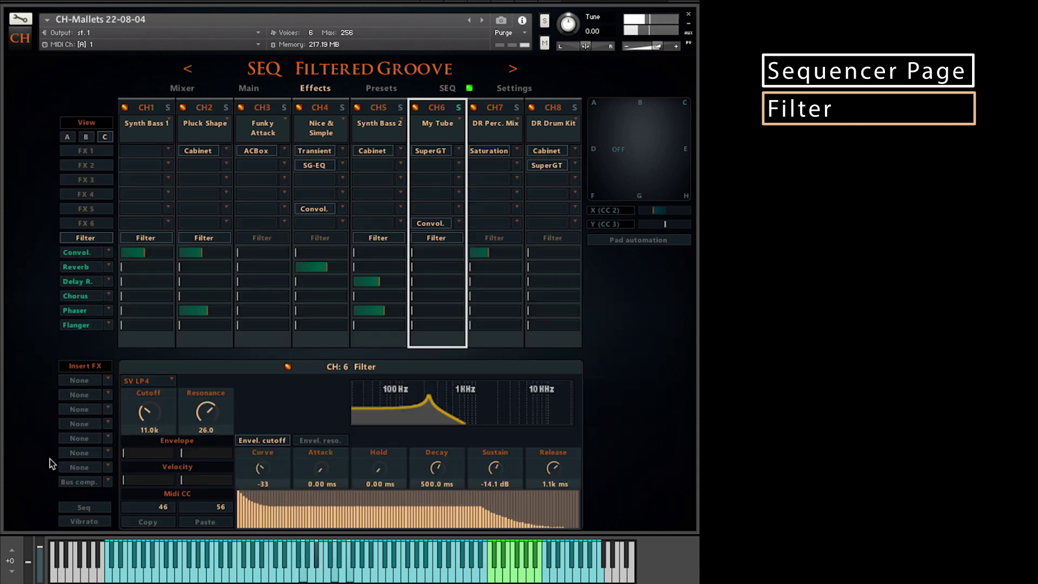
drag(499, 470, 489, 498)
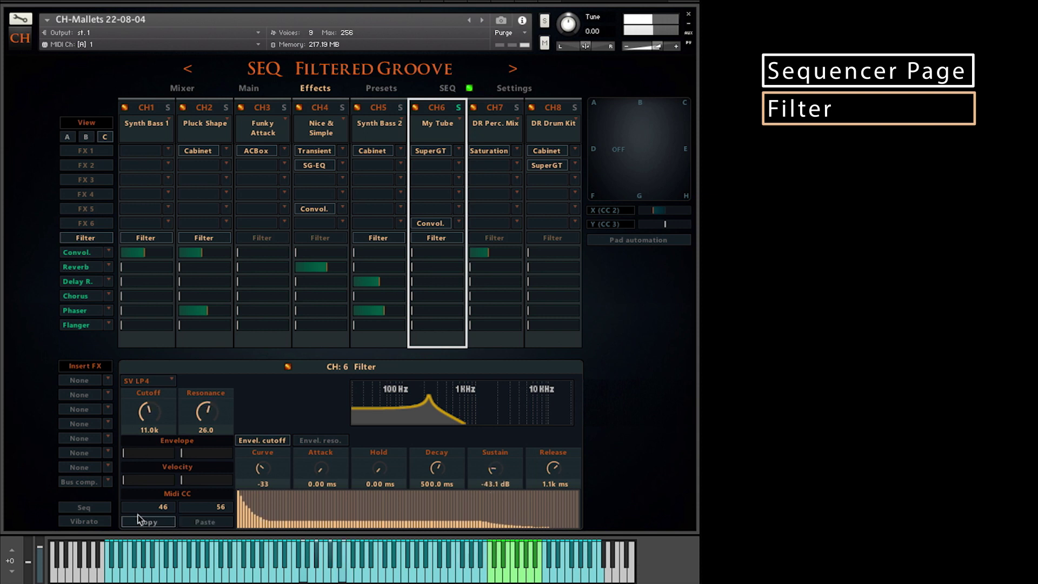
click(85, 506)
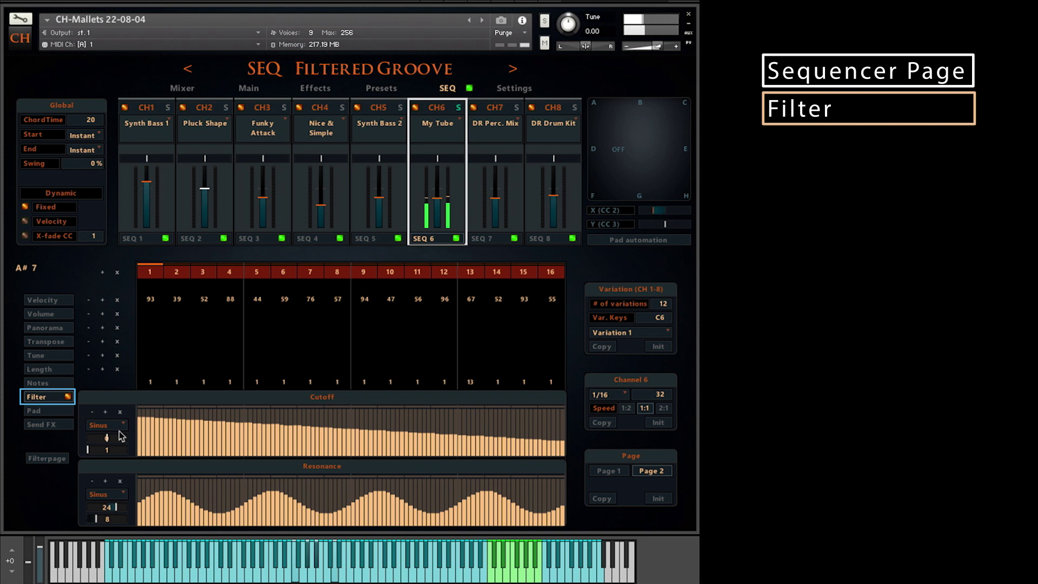
Set the My Tube resonance waveform to Square on page 1, and reshape the cutoff sequence with a Sinus amount of 22 and a freehand curve.
click(107, 494)
click(114, 519)
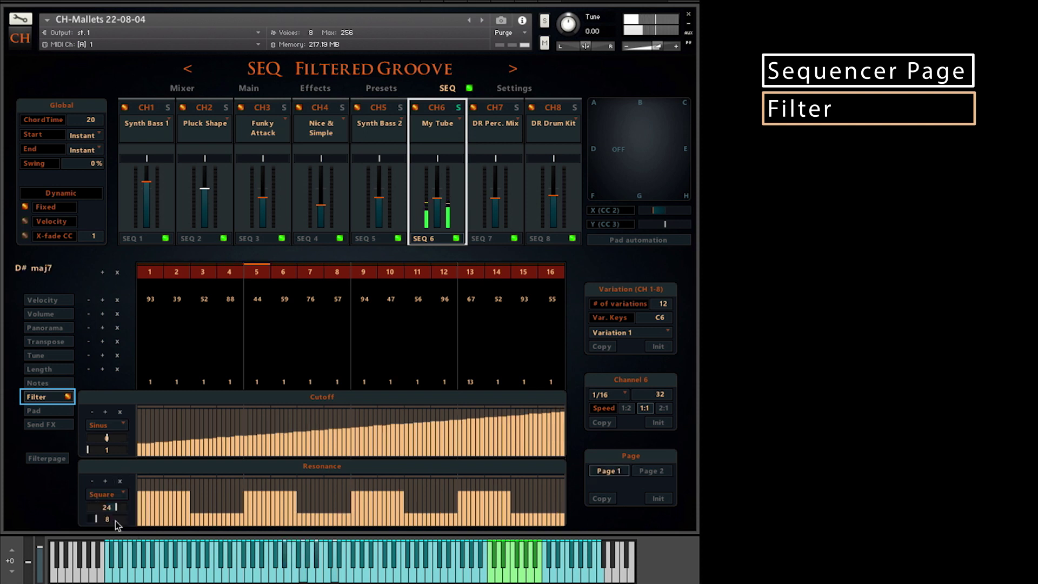
click(120, 494)
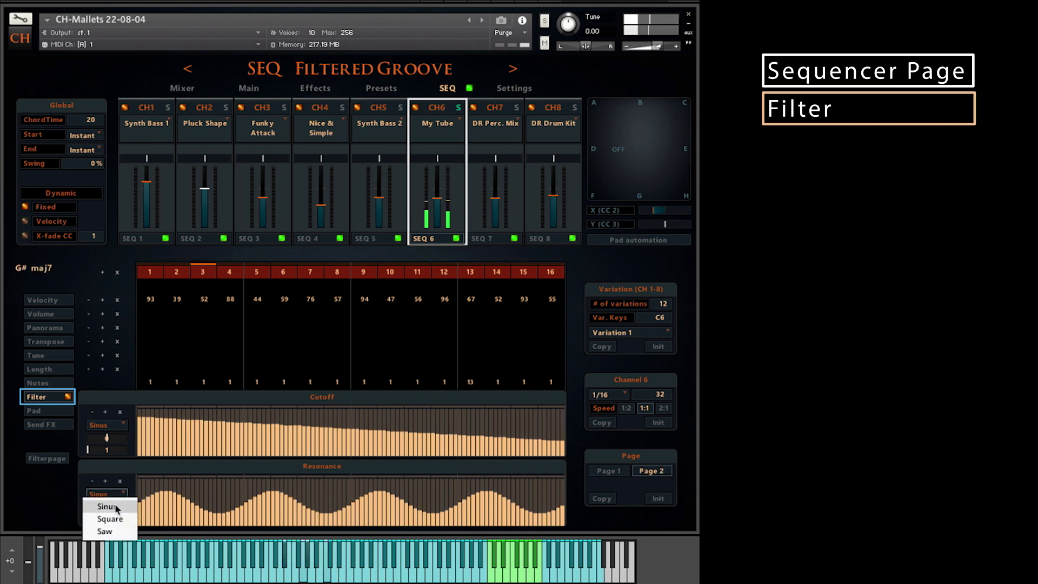
click(117, 507)
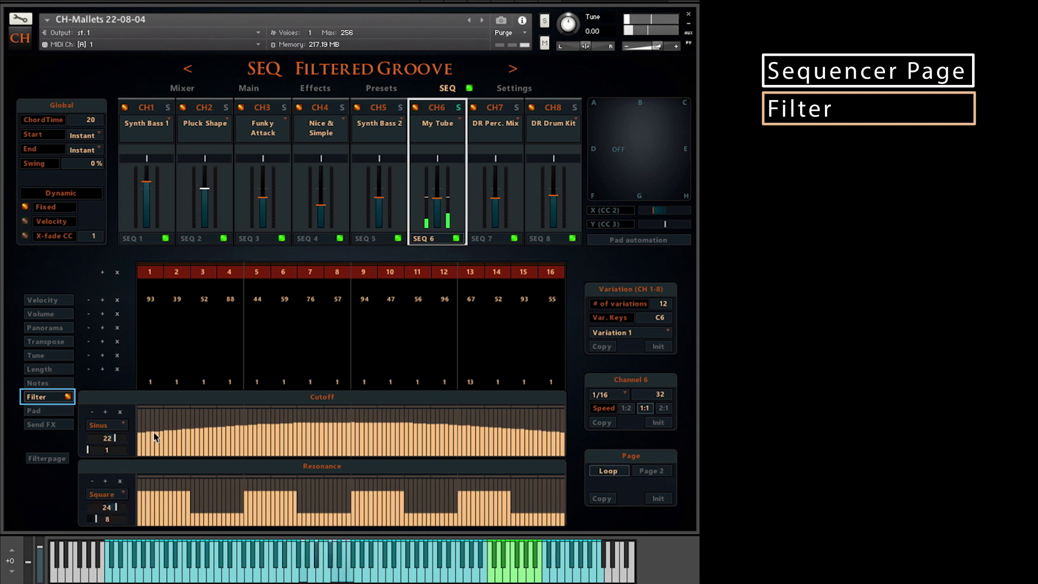
mouse_move(115, 439)
mouse_down()
mouse_move(107, 449)
mouse_move(111, 441)
mouse_move(292, 450)
mouse_move(564, 432)
mouse_up()
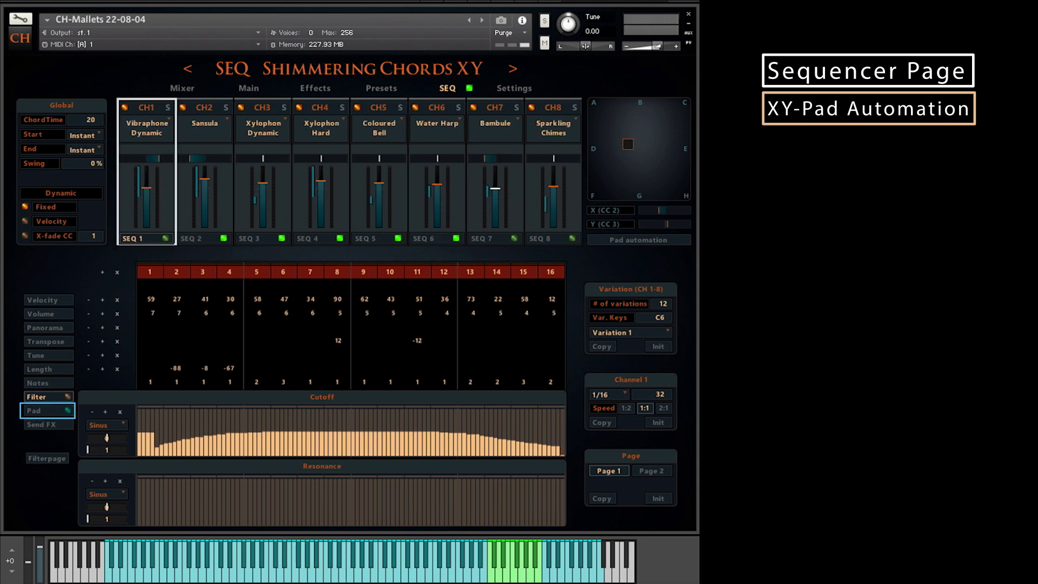
Show the XY pad automation sequence of Shimmering Chords XY and turn the pad automation on.
click(54, 411)
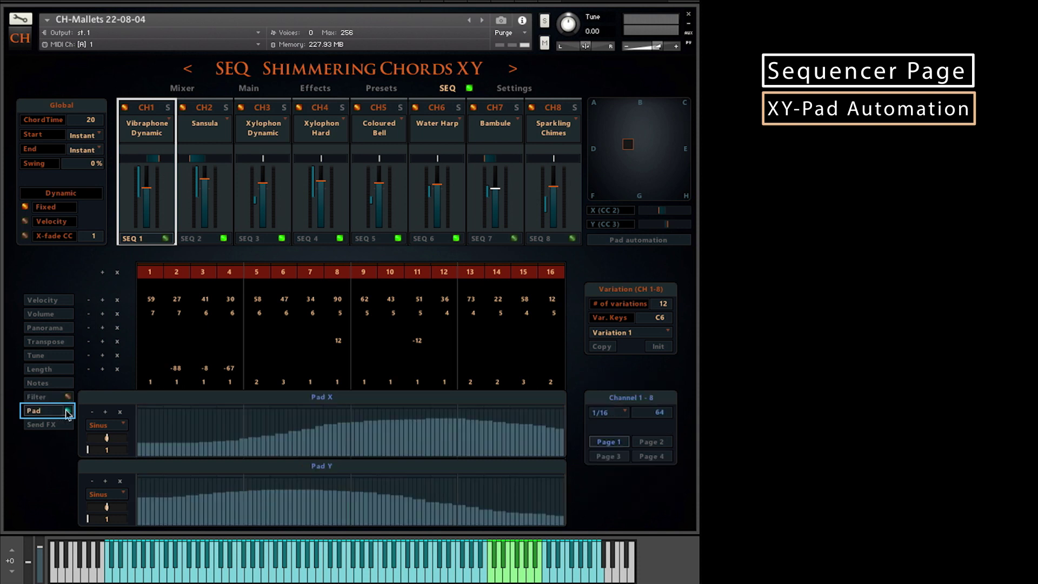
click(68, 410)
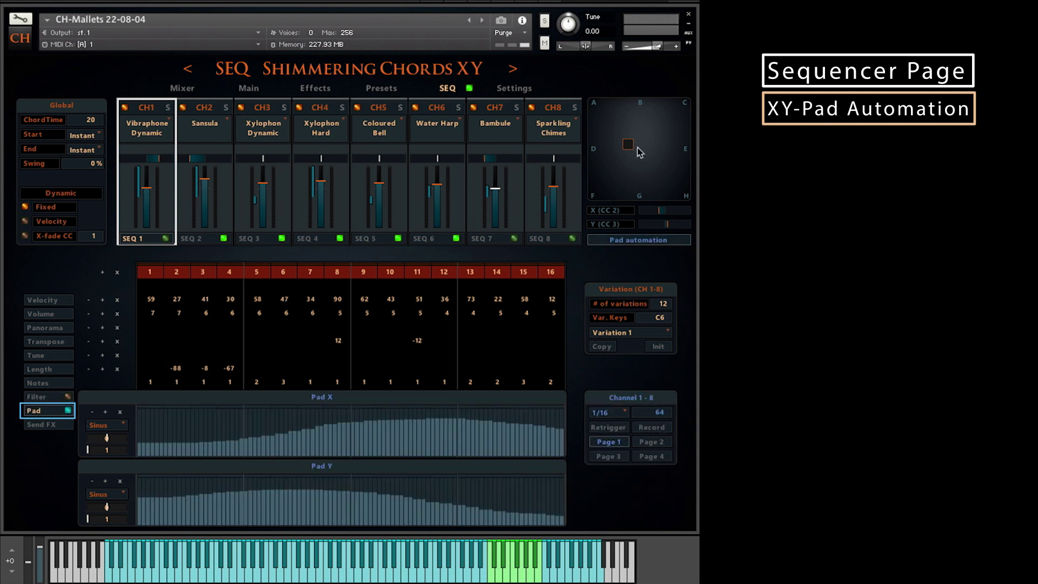
Move the XY pad by hand, and record a freehand pad movement into the Pad X and Pad Y automation sequences.
mouse_move(630, 143)
mouse_down()
mouse_move(653, 130)
mouse_move(667, 157)
mouse_move(637, 176)
mouse_move(618, 145)
mouse_up()
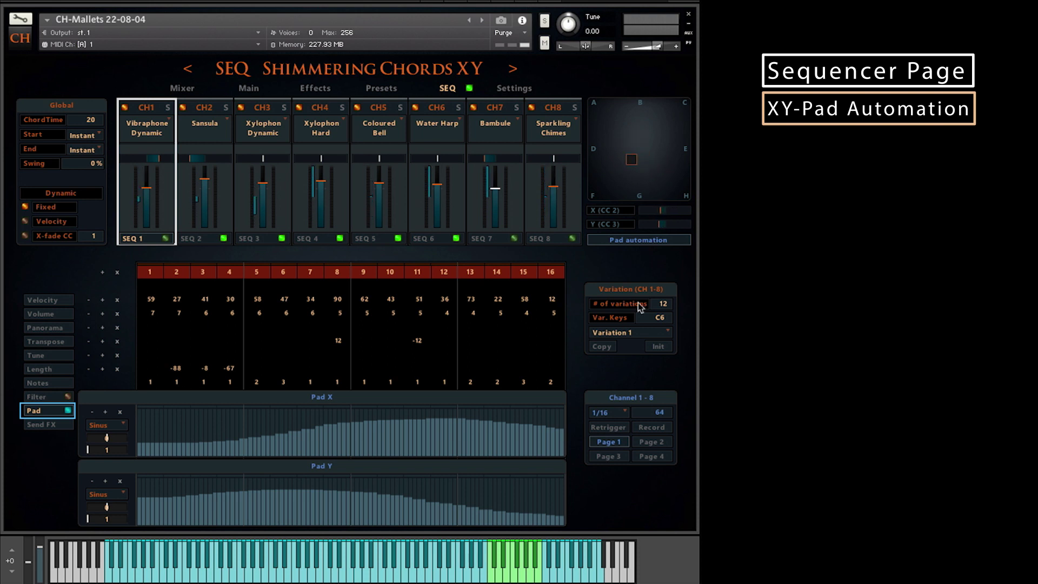
click(658, 427)
mouse_move(621, 157)
mouse_down()
mouse_move(618, 140)
mouse_move(630, 129)
mouse_move(652, 133)
mouse_move(650, 172)
mouse_move(630, 185)
mouse_move(616, 170)
mouse_up()
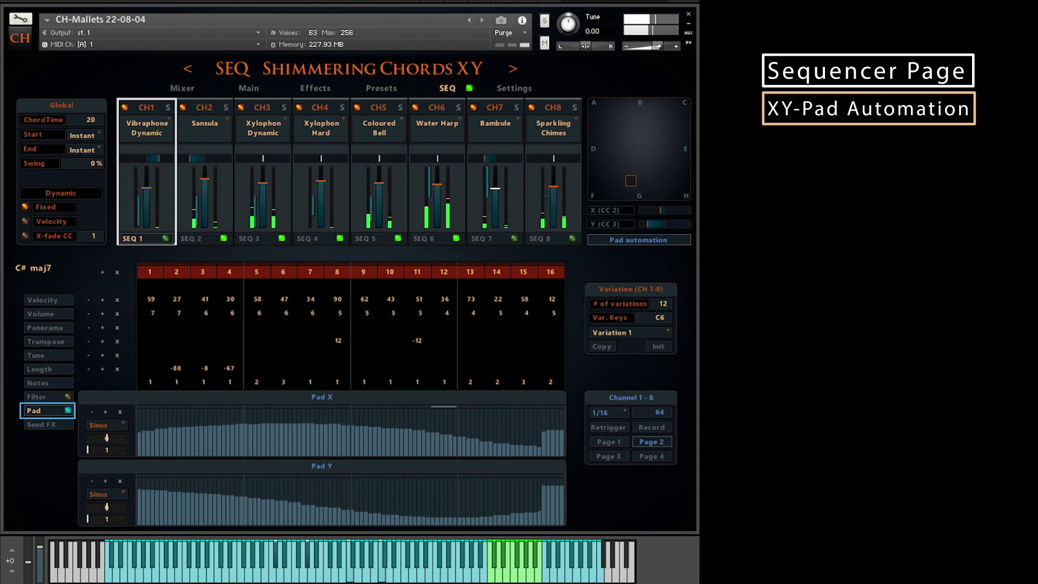
Show the pad automation on the Settings page and draw a freehand curve in the Pad X sequence.
click(511, 93)
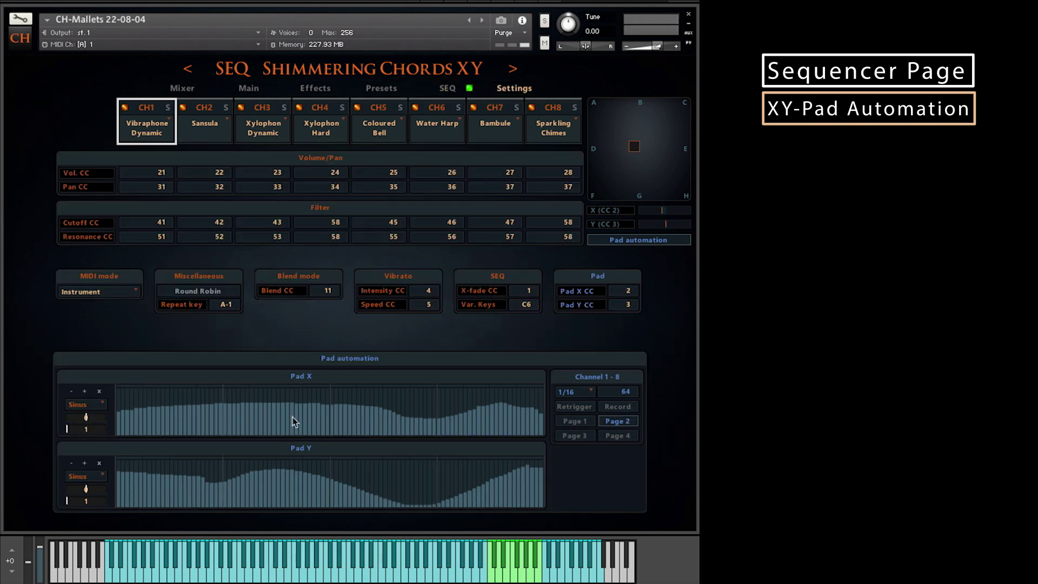
mouse_move(133, 420)
mouse_down()
mouse_move(329, 421)
mouse_move(400, 394)
mouse_up()
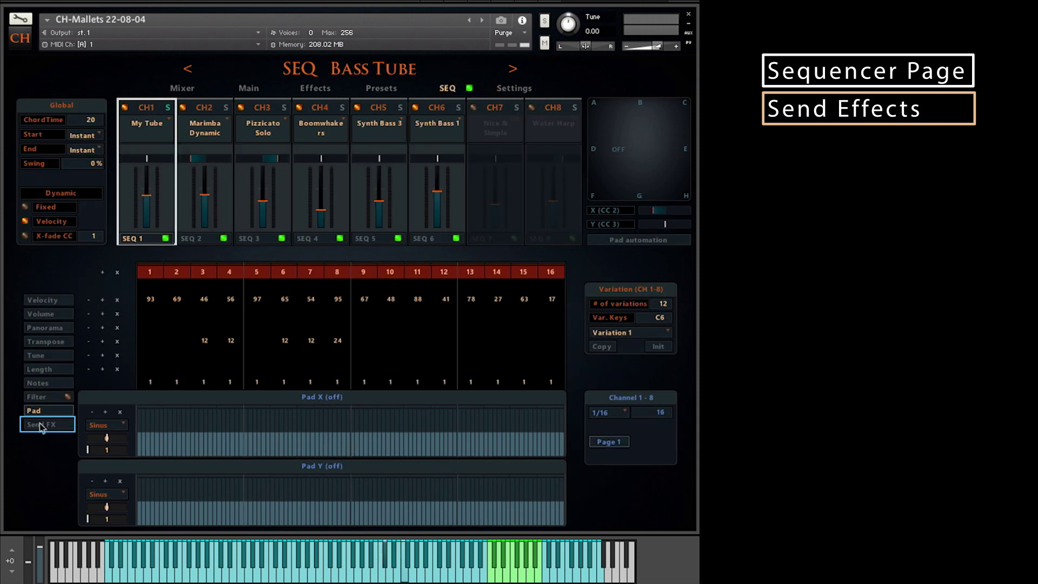
Show the send effects sequence of My Tube in Bass Tube and raise the Convol. send level on step 8.
click(63, 428)
click(64, 428)
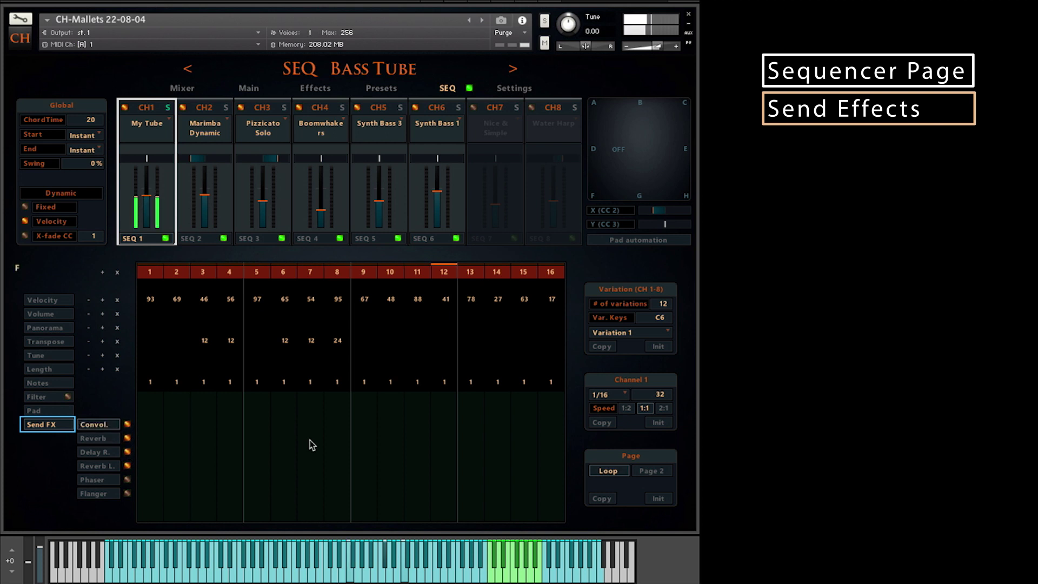
click(342, 421)
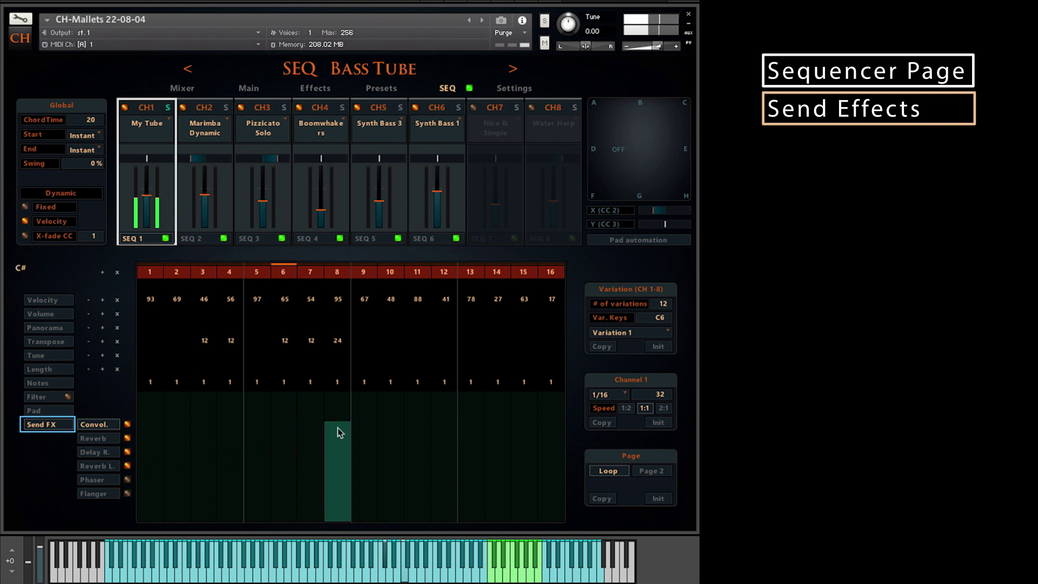
Draw high Delay R. send levels on steps 9 to 13 with step 14 at zero, and Reverb L. send levels on steps 1 to 4.
click(96, 452)
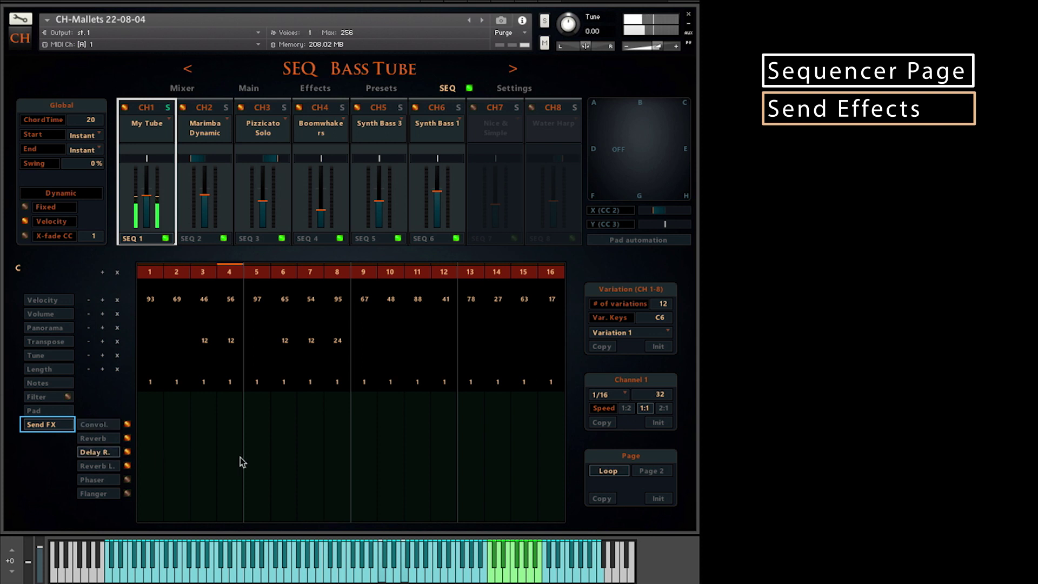
drag(363, 433, 497, 427)
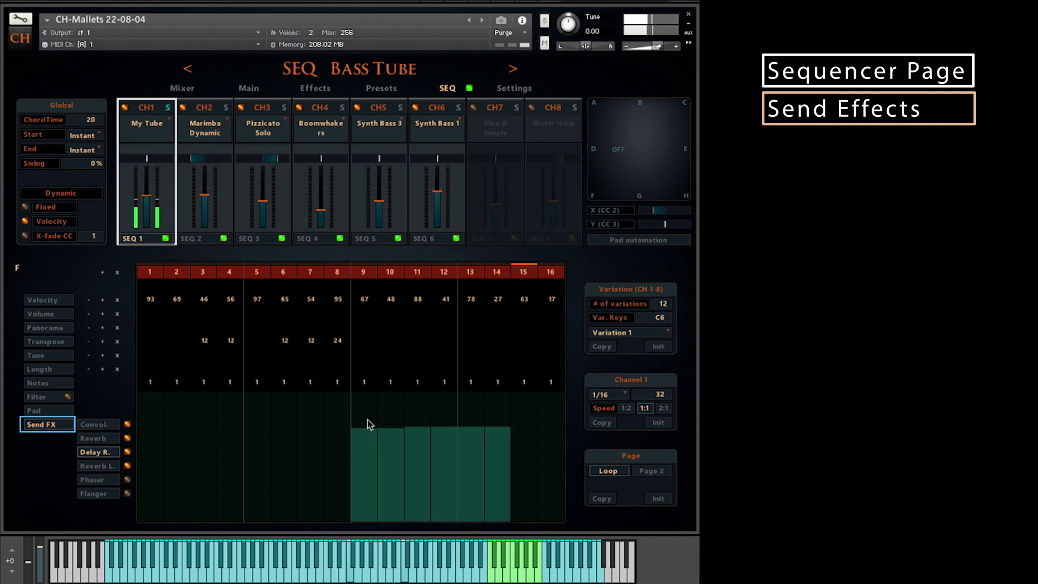
drag(363, 415, 481, 426)
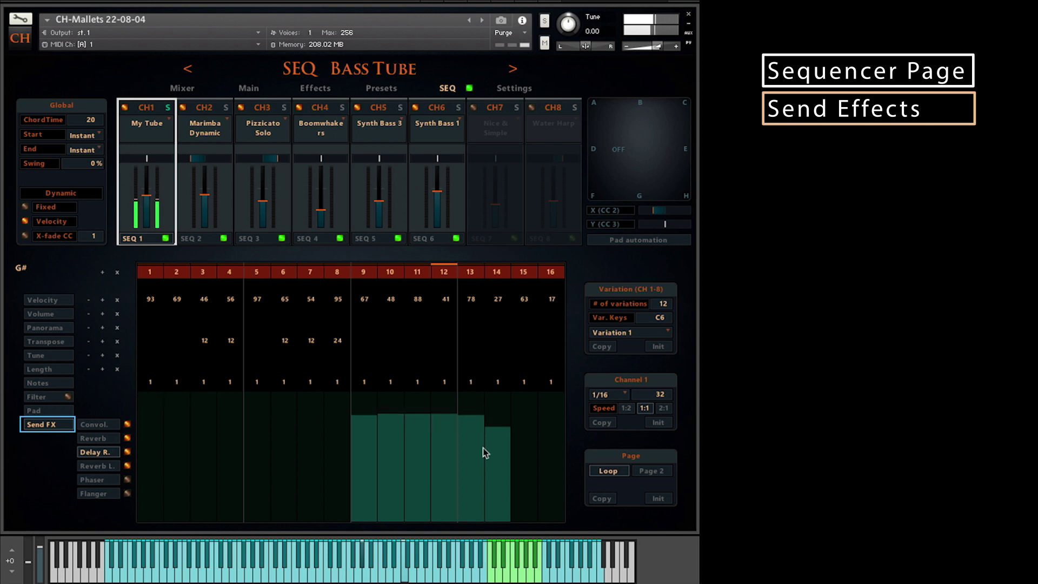
drag(492, 481, 494, 562)
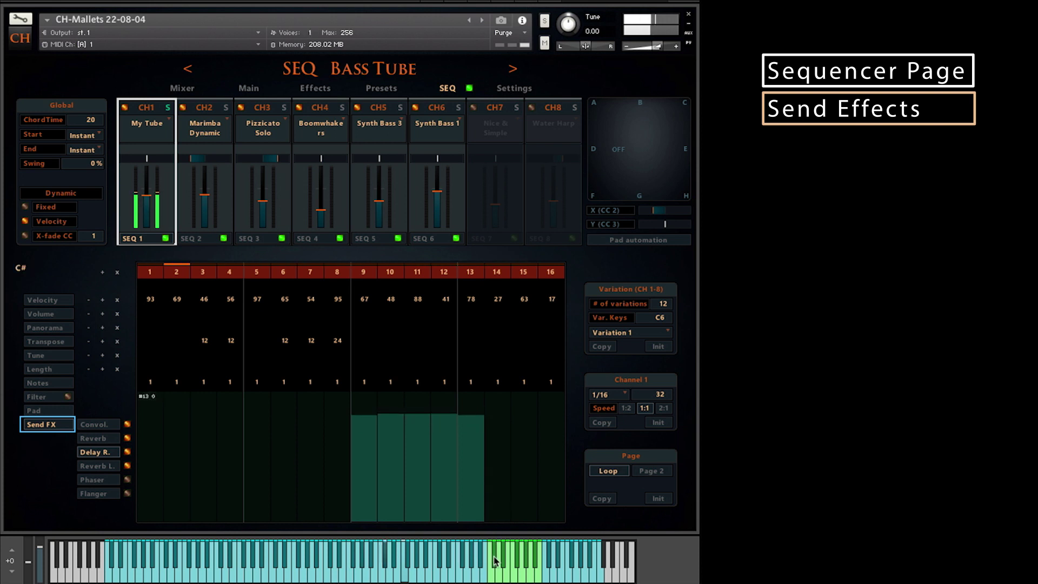
click(102, 466)
drag(155, 419, 231, 418)
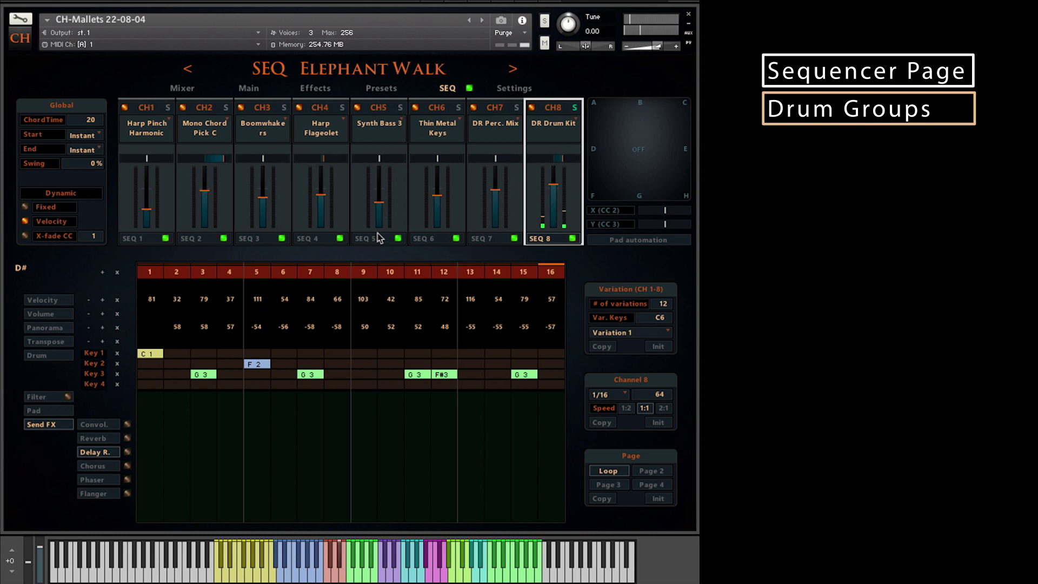
On the DR Drum Kit, assign Fat Kick Room 1 to Key 1 at step 9 and Snare Taiko Side to Key 2 at step 13.
click(368, 355)
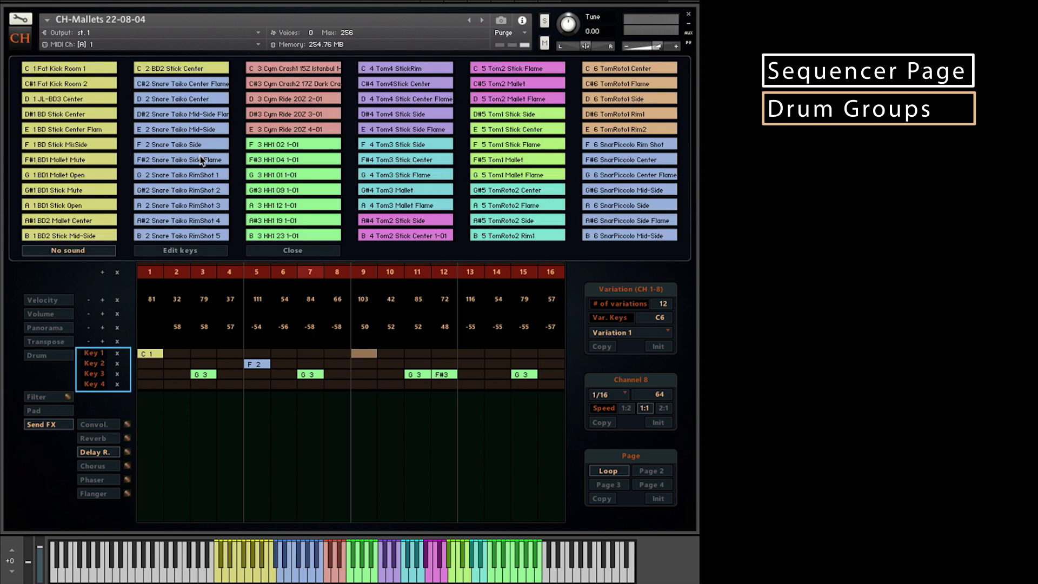
click(109, 70)
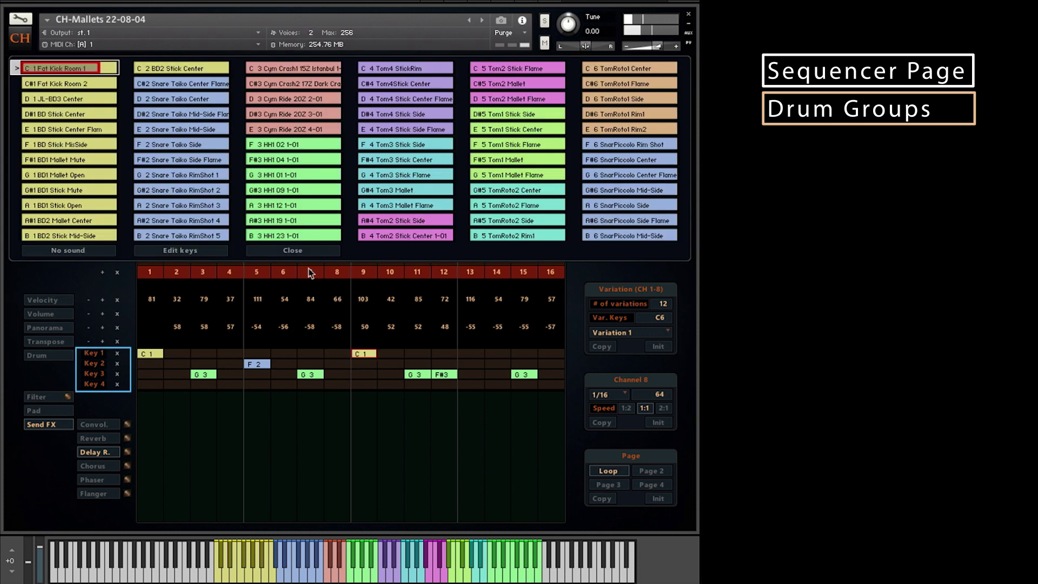
click(477, 365)
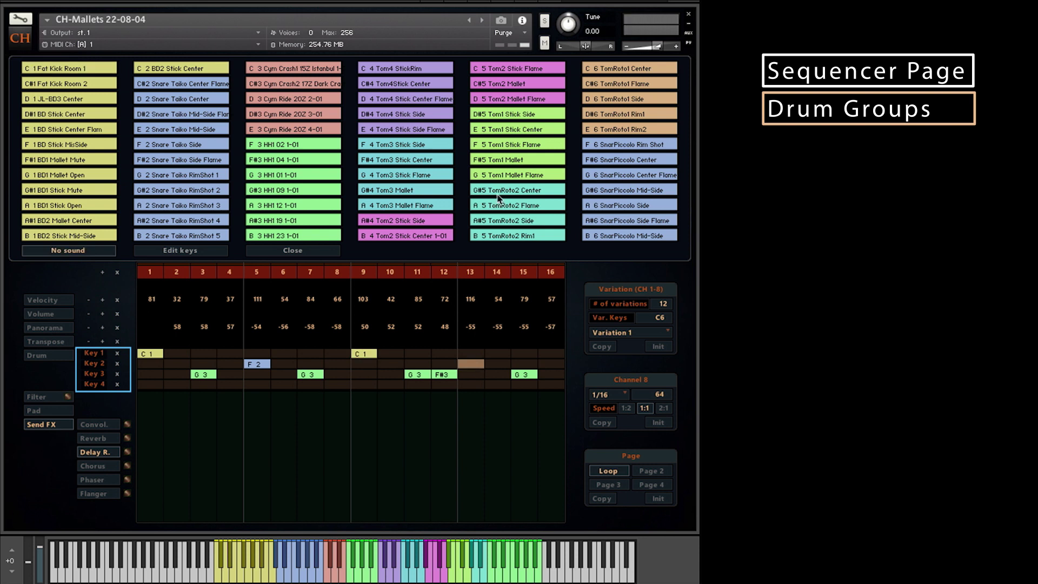
click(183, 146)
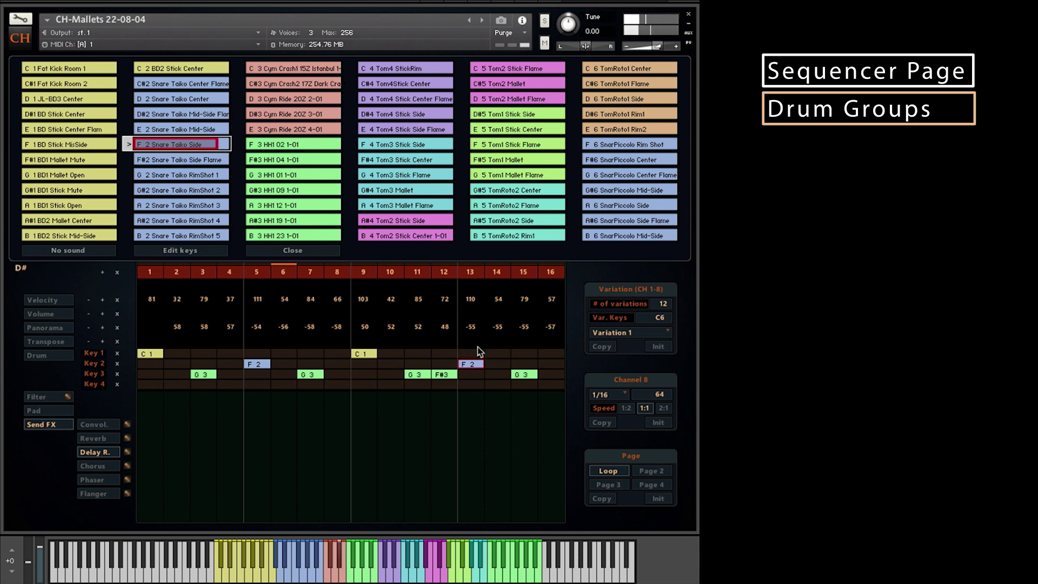
Set the Key 3 hi-hat at step 12 of the DR Drum Kit to No sound and close the drum key list.
click(444, 375)
click(62, 252)
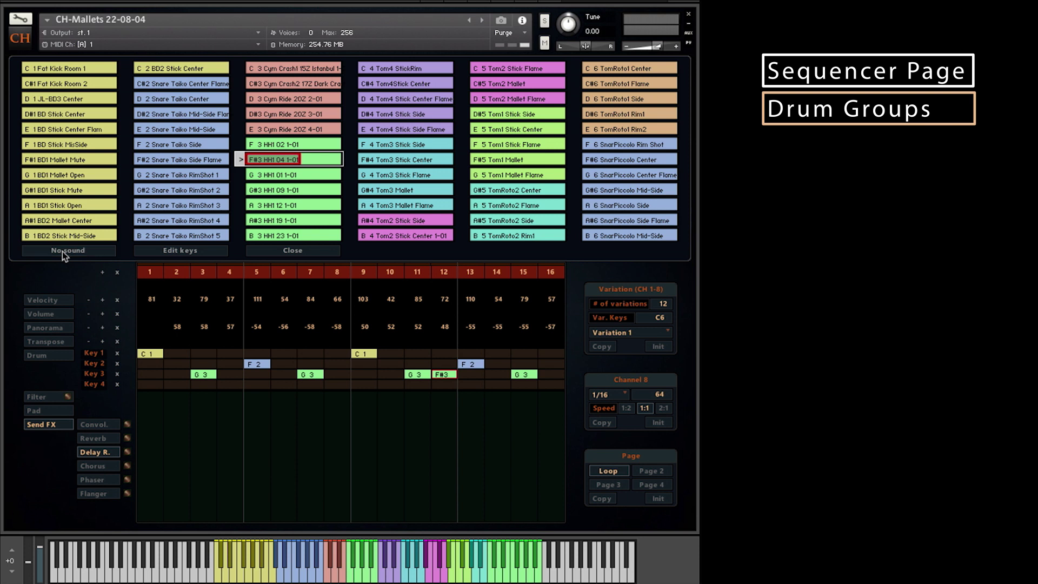
click(475, 234)
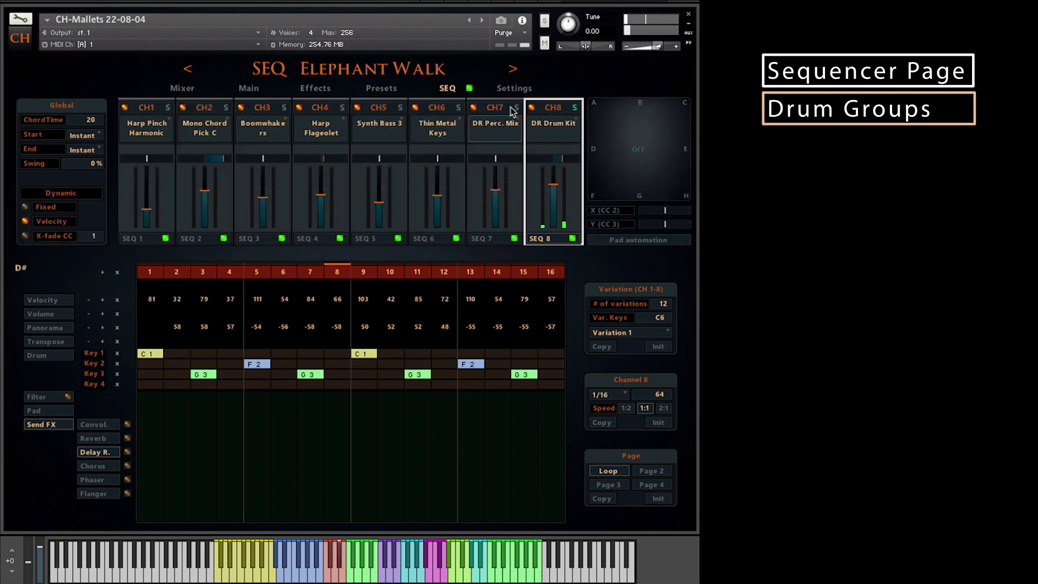
Solo the DR Perc. Mix on channel 7 and open key editing from its Key 1 sound at step 10.
click(517, 109)
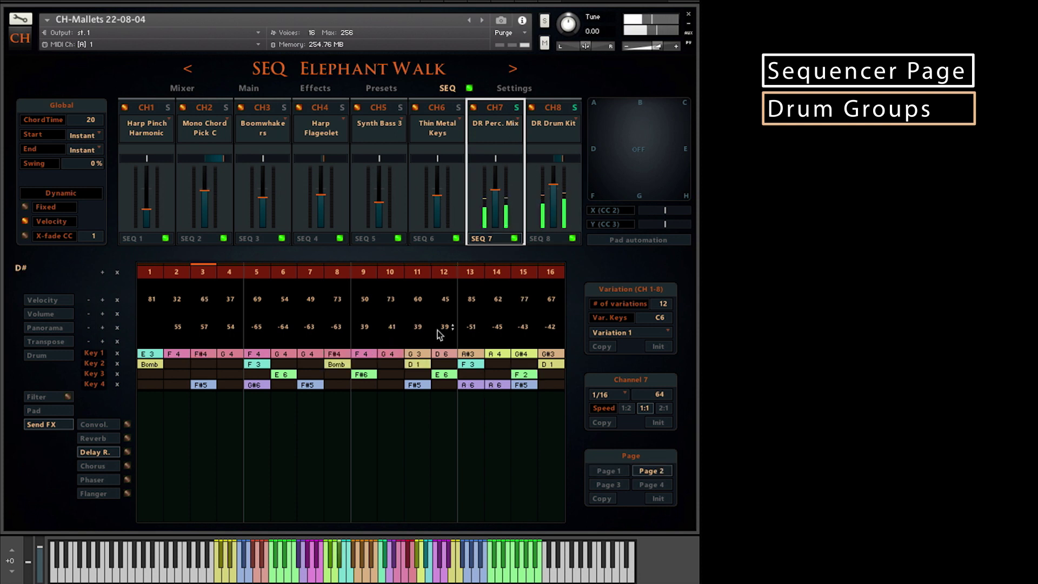
click(388, 353)
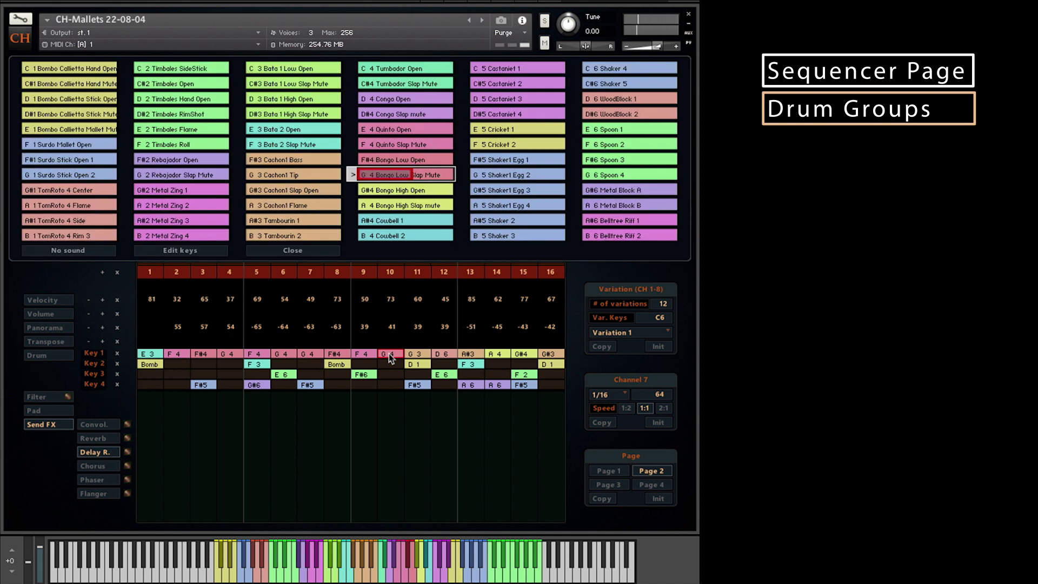
click(203, 256)
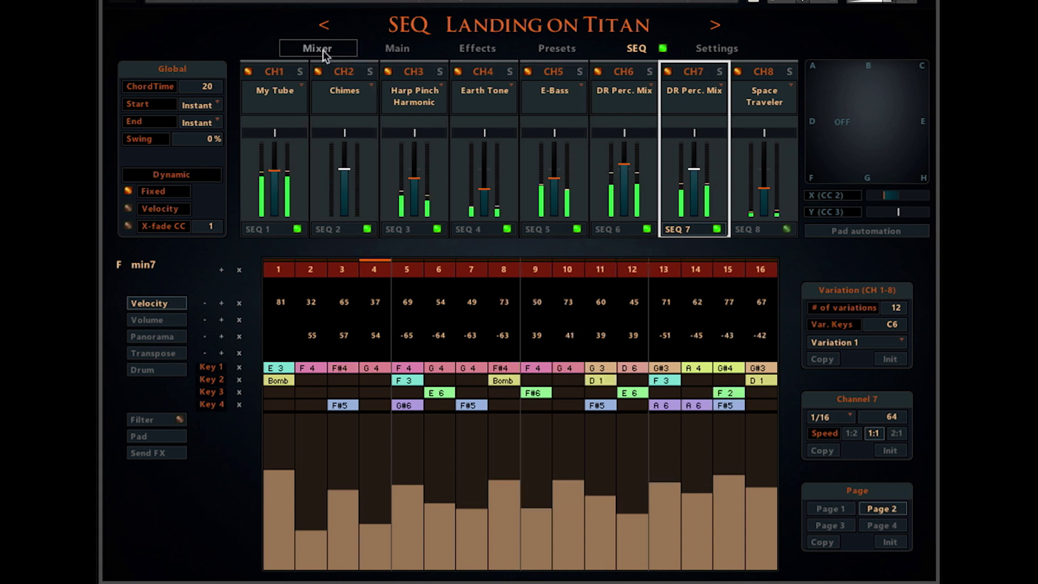
Examine the My Tube and Chimes sequences of Landing on Titan, and view the mixer's instruments and the My Tube channel presets.
click(282, 71)
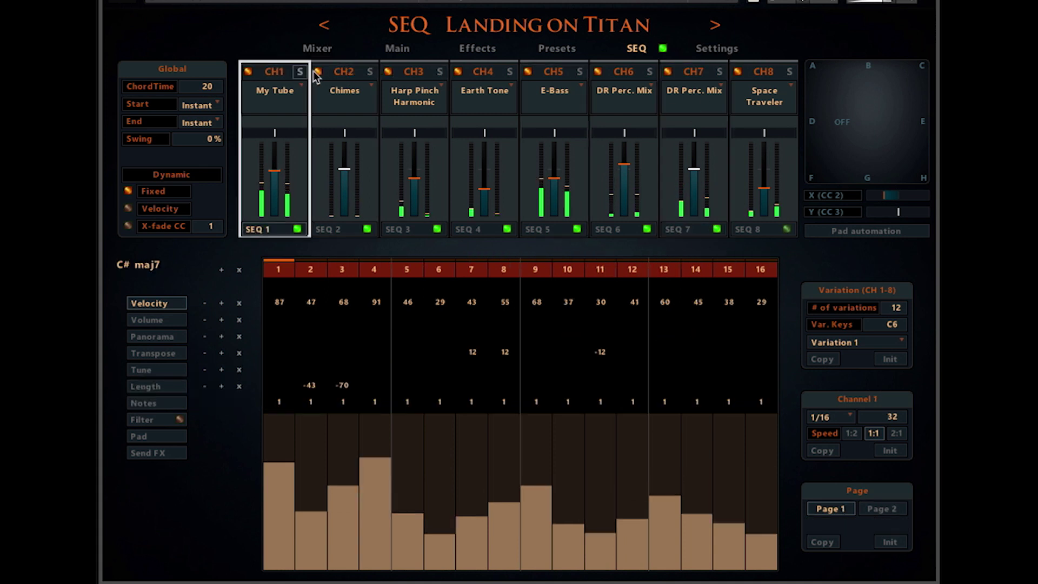
click(335, 71)
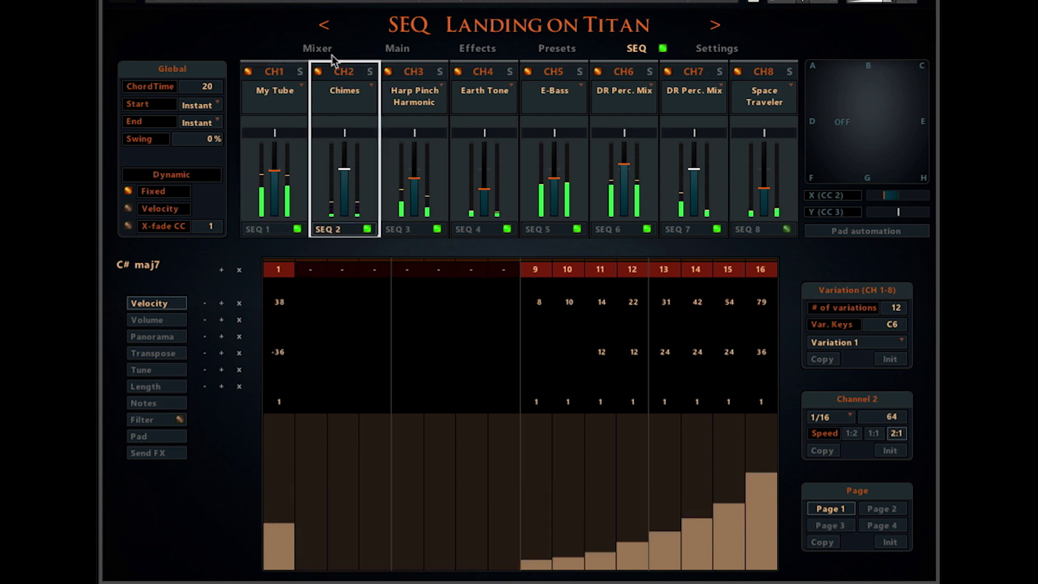
click(323, 49)
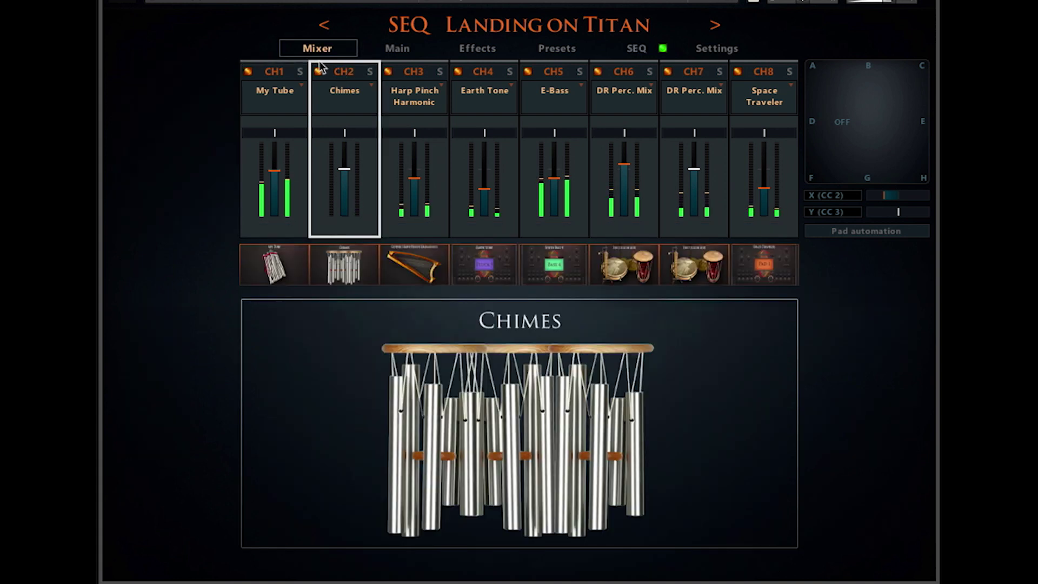
click(283, 93)
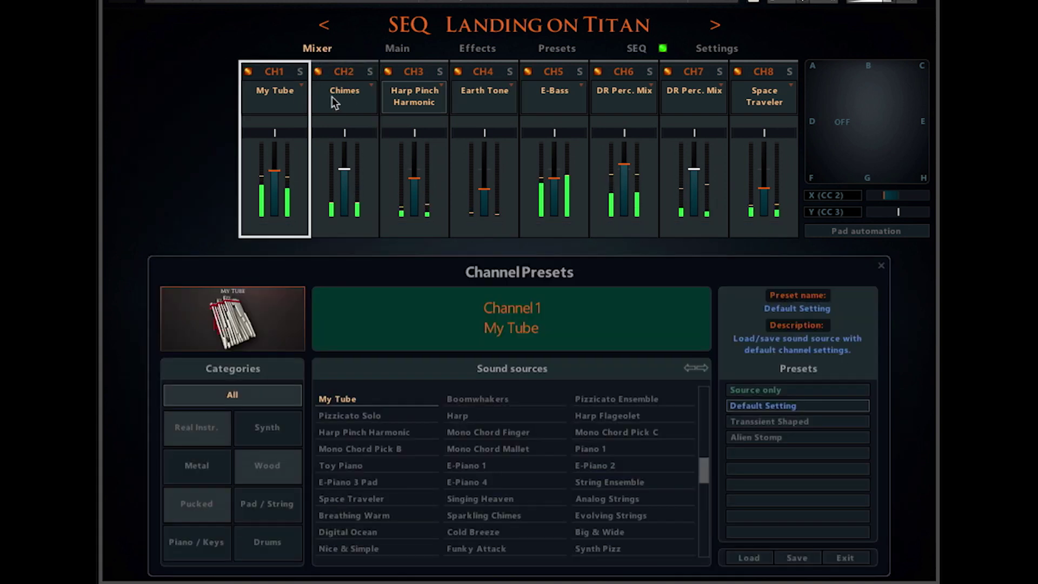
click(275, 95)
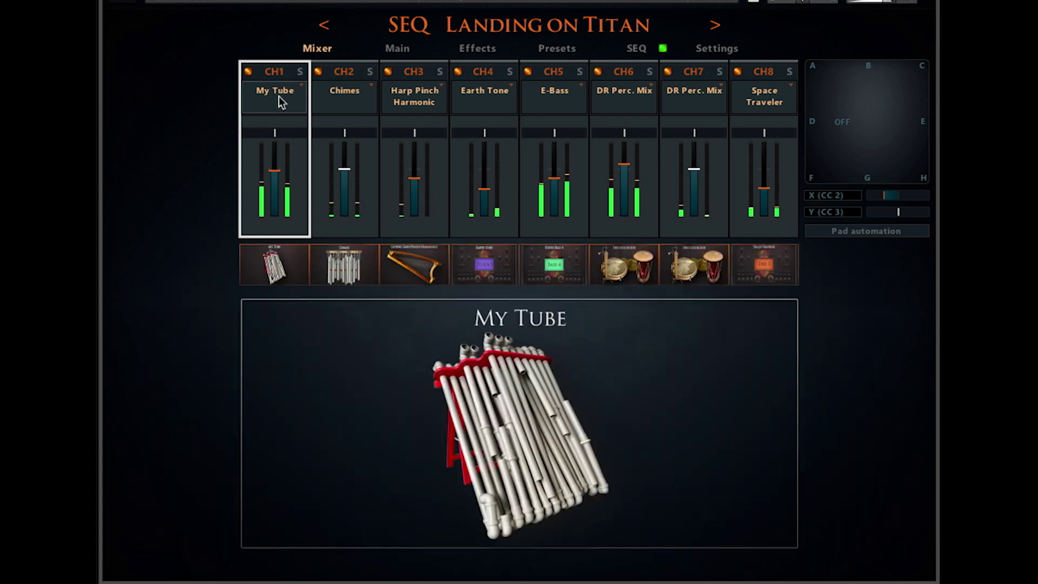
click(700, 72)
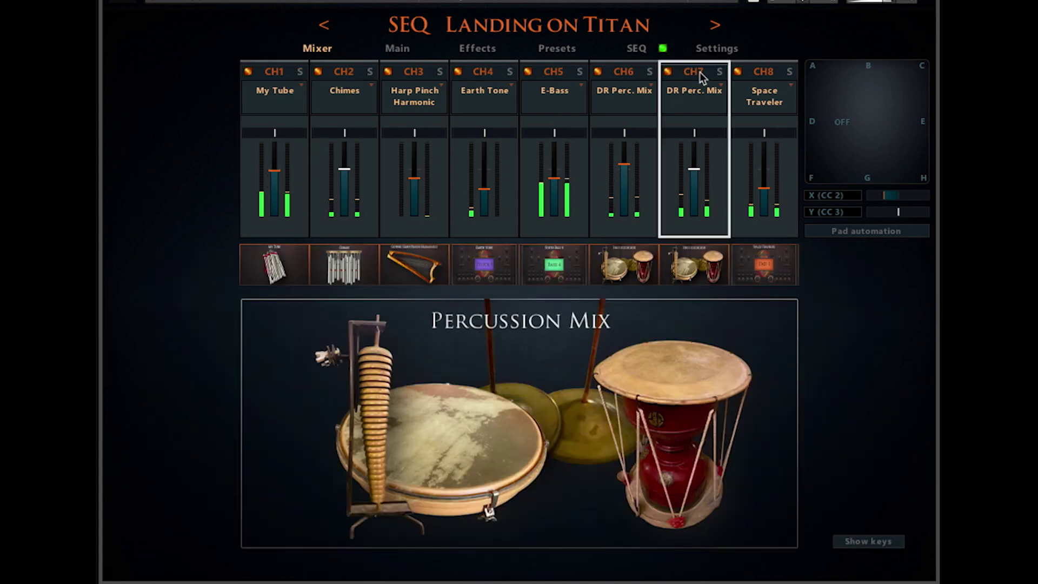
click(629, 76)
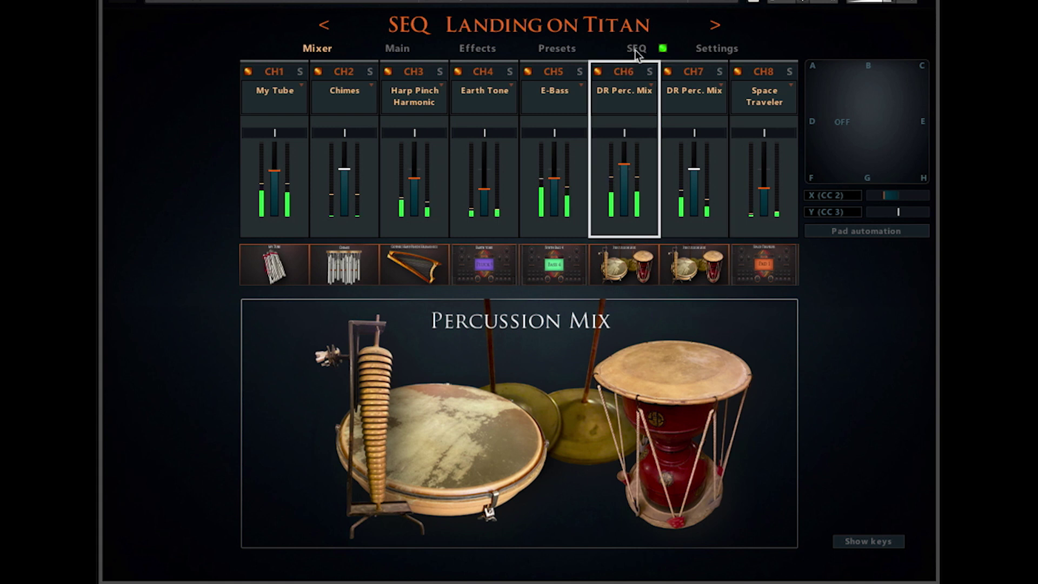
Examine the sequences of both DR Perc. Mix channels, the E-Bass and the Harp Pinch Harmonic, including the harp's step lengths.
click(636, 51)
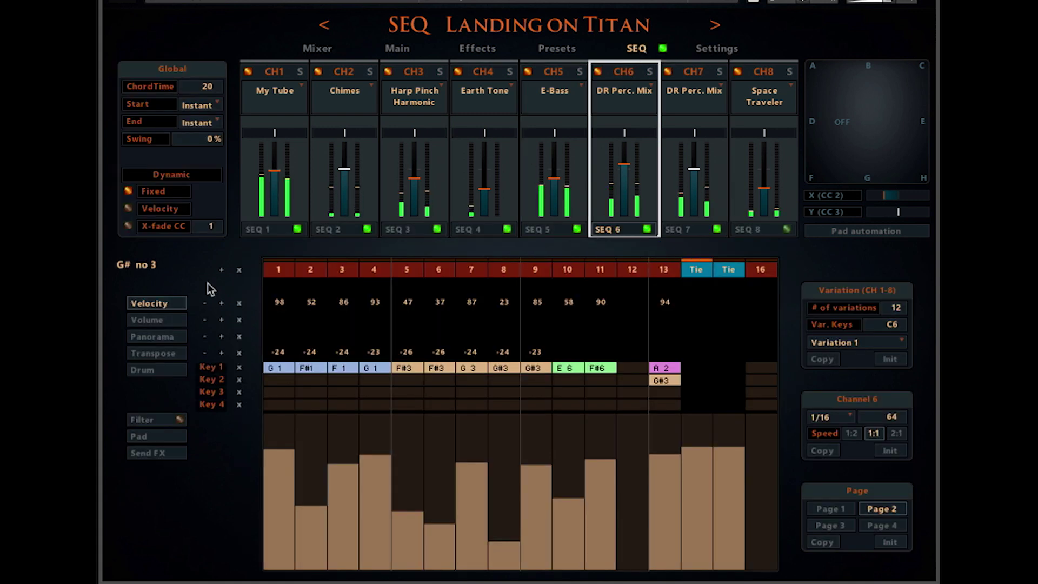
click(685, 73)
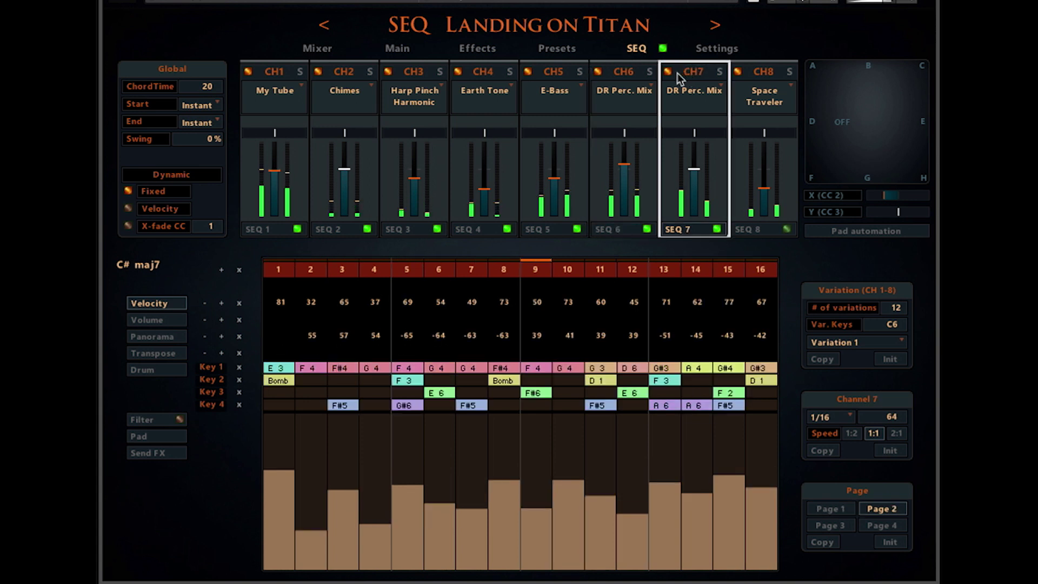
click(546, 73)
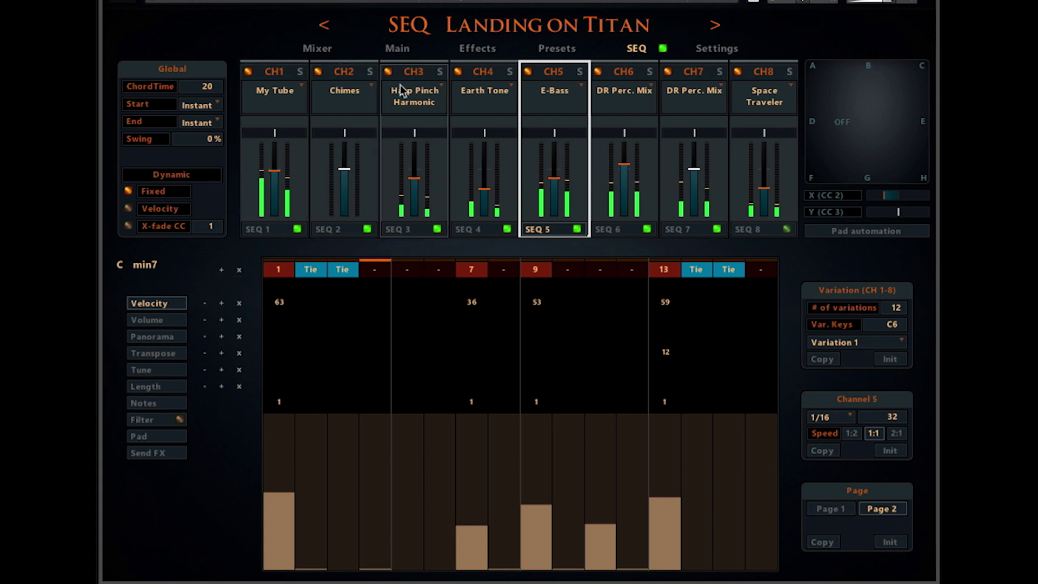
click(414, 70)
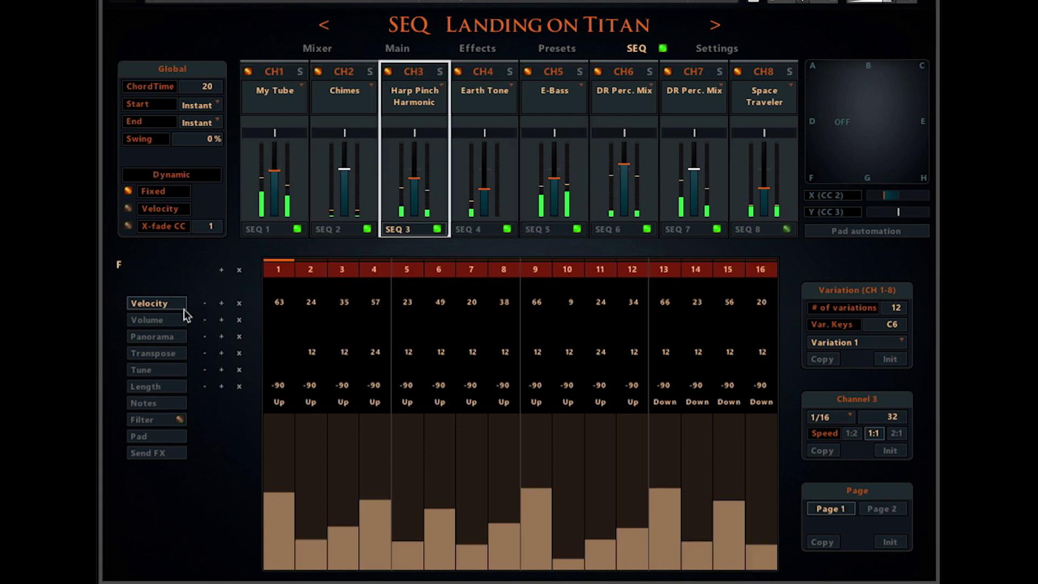
click(169, 386)
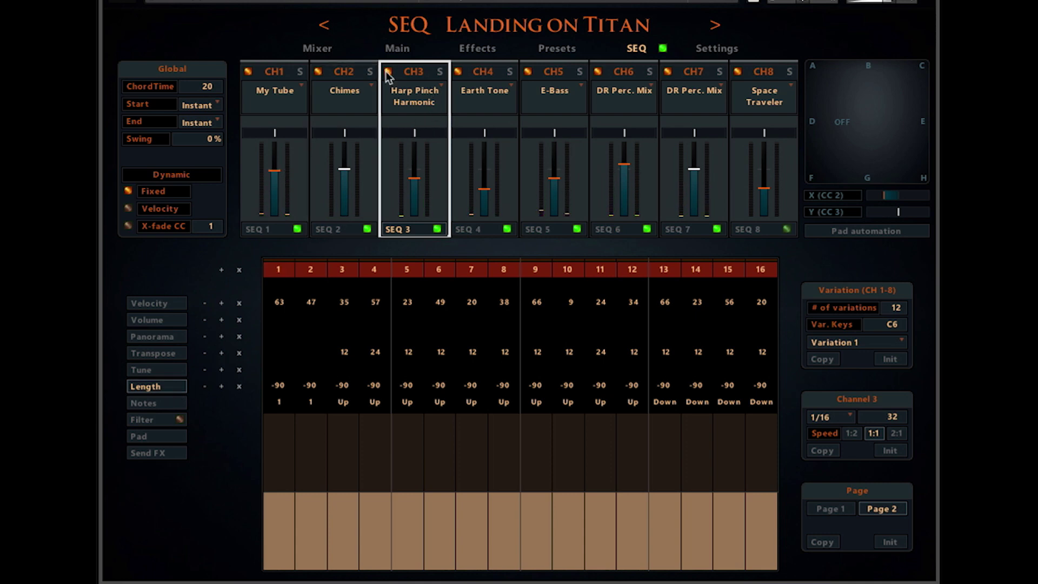